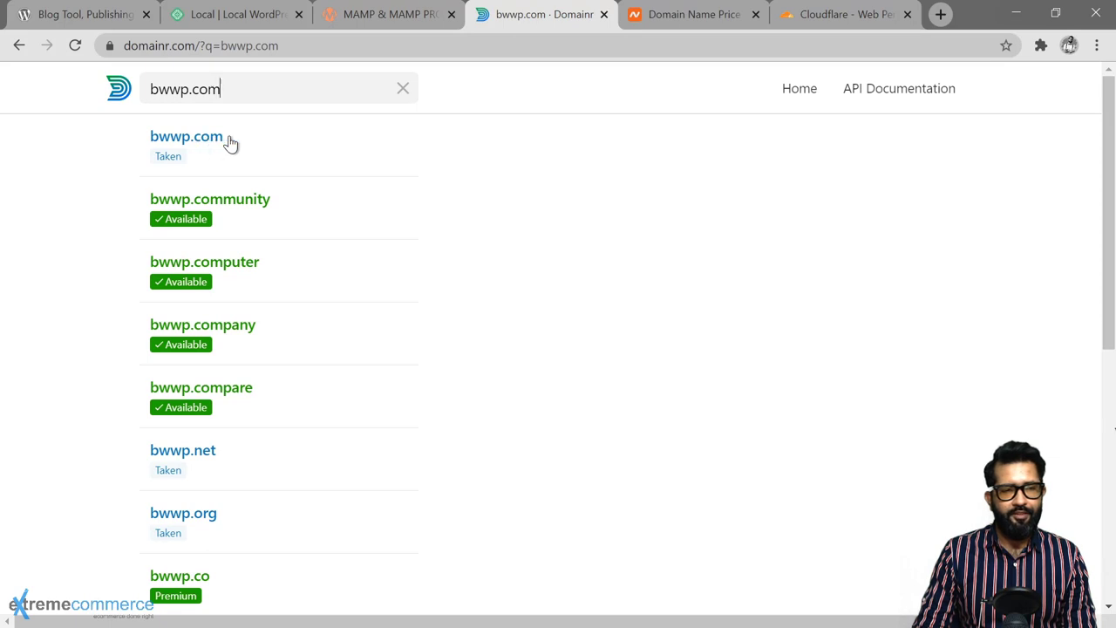
- Review the available extensions for bwwp.com and search the domain finder for bwwp.io instead
{"action": "scroll", "coordinate": [261, 292], "scroll_direction": "down", "scroll_amount": 3}
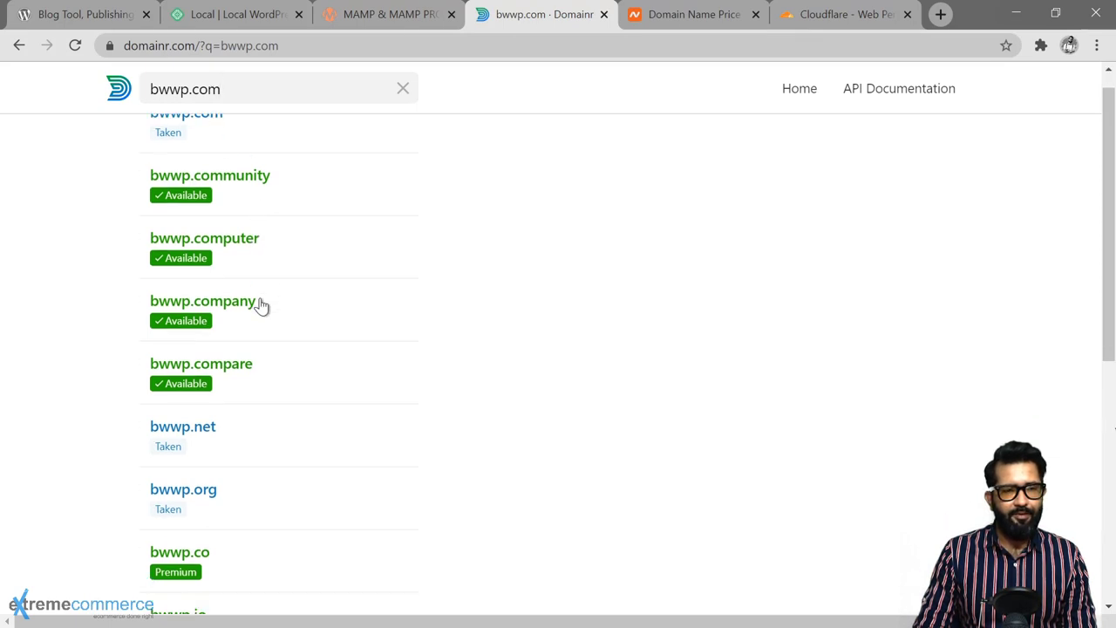
{"action": "scroll", "coordinate": [260, 315], "scroll_direction": "down", "scroll_amount": 1}
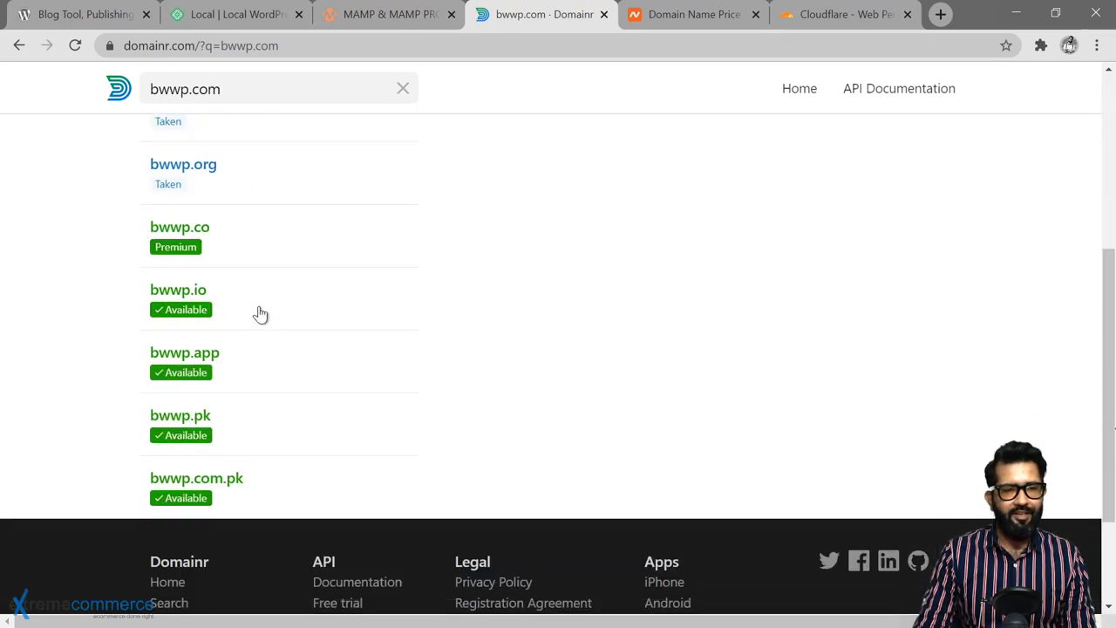
{"action": "scroll", "coordinate": [261, 315], "scroll_direction": "down", "scroll_amount": 1}
{"action": "scroll", "coordinate": [261, 314], "scroll_direction": "down", "scroll_amount": 1}
{"action": "scroll", "coordinate": [260, 315], "scroll_direction": "up", "scroll_amount": 2}
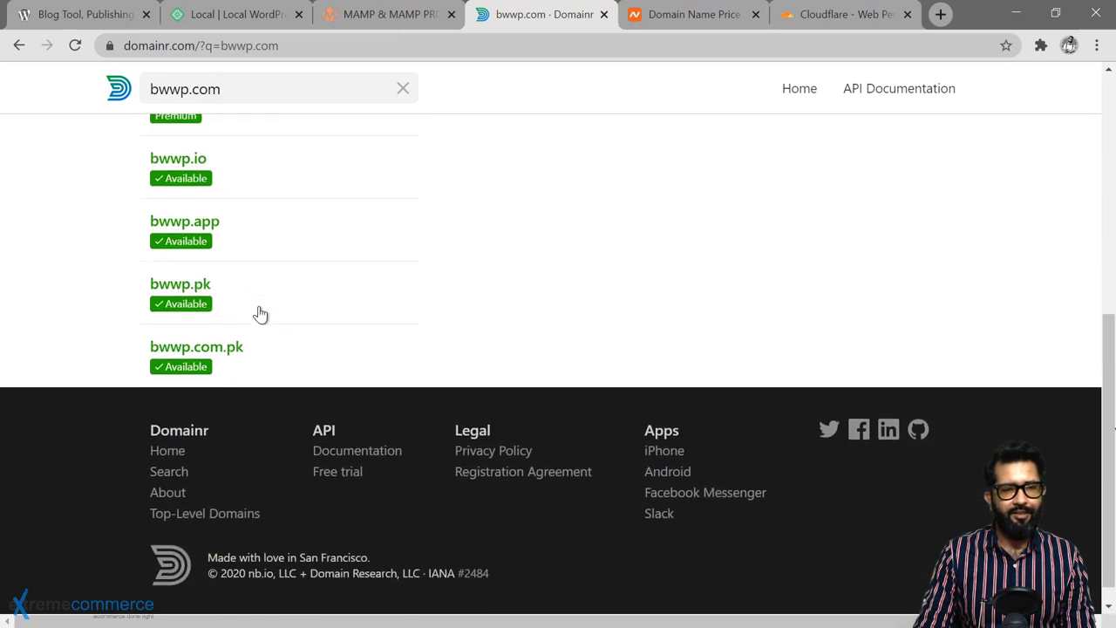
{"action": "scroll", "coordinate": [260, 315], "scroll_direction": "up", "scroll_amount": 4}
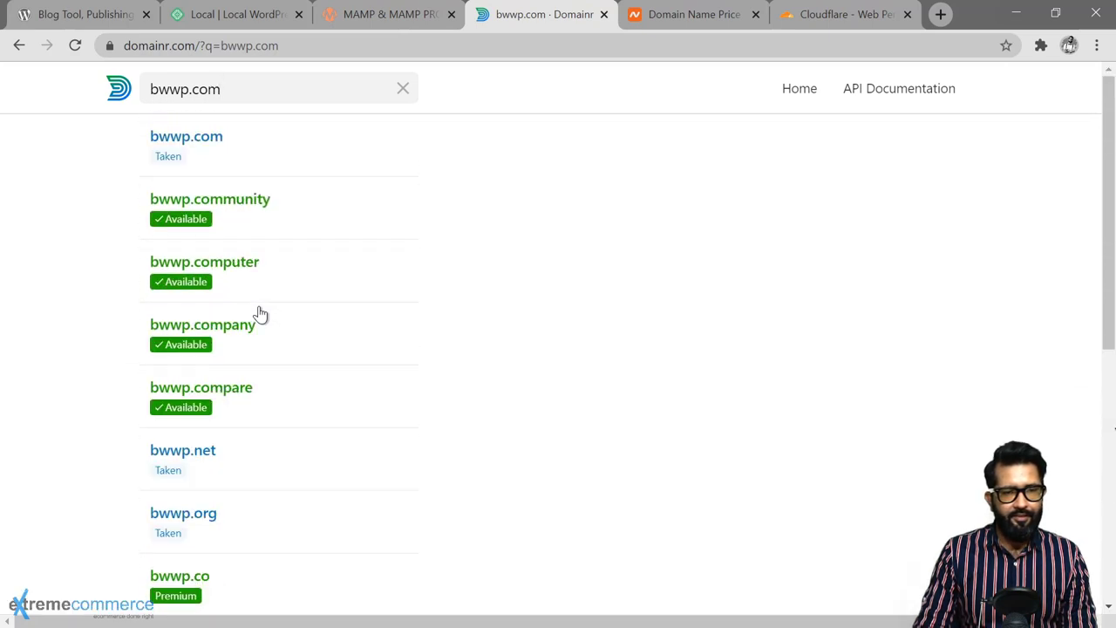
{"action": "double_click", "coordinate": [212, 93]}
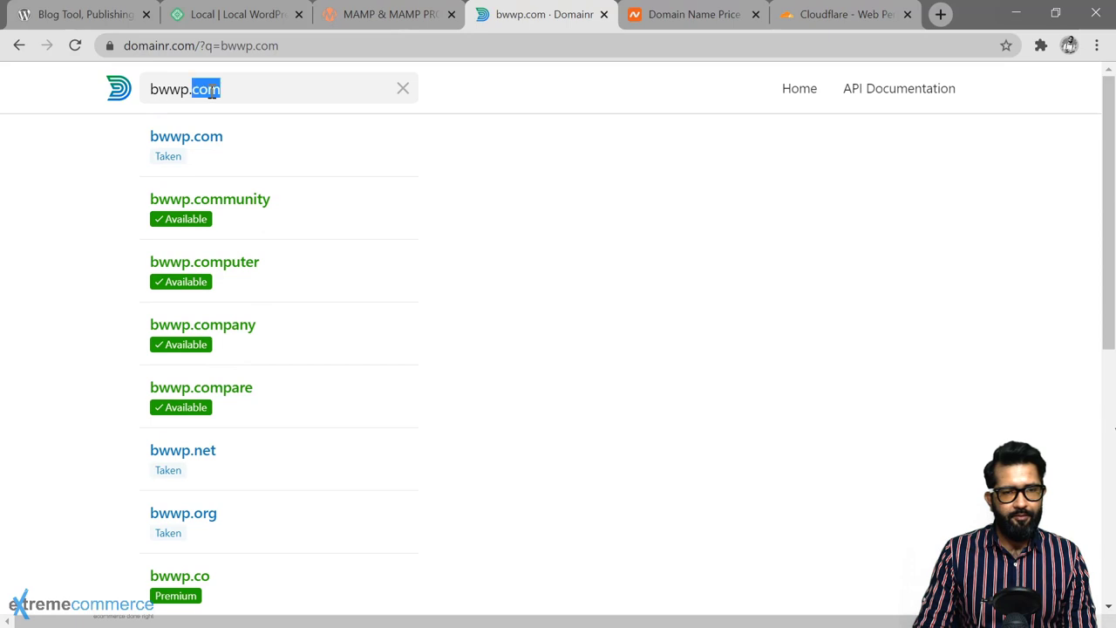
{"action": "key", "text": "BackSpace"}
{"action": "type", "text": "io"}
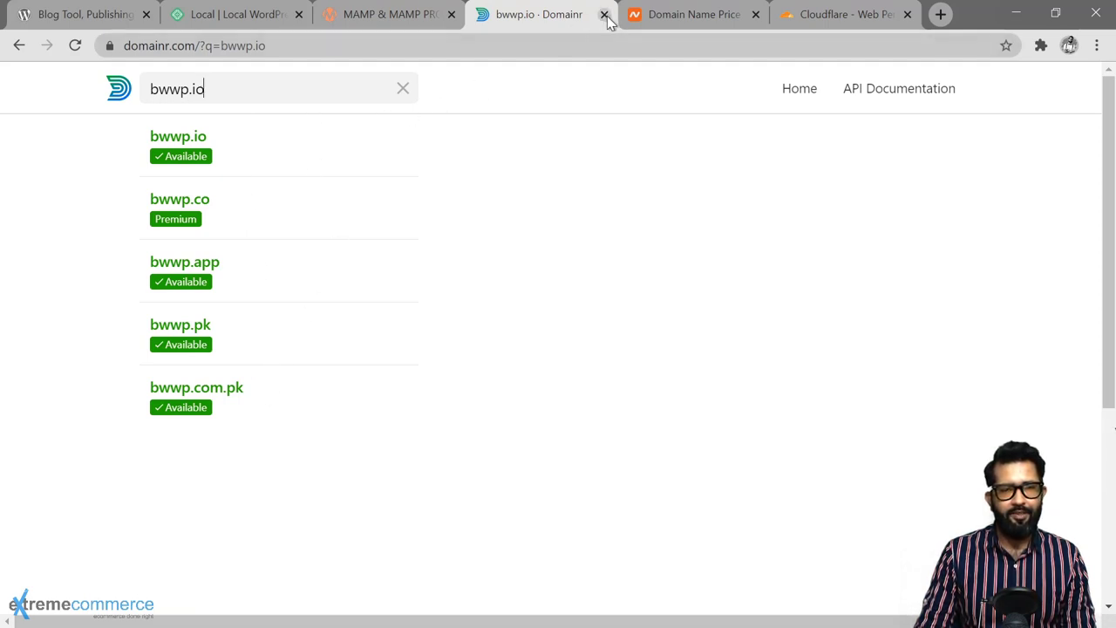
- Switch to the Namecheap domains page and search for the domain name bwwp
{"action": "left_click", "coordinate": [669, 20]}
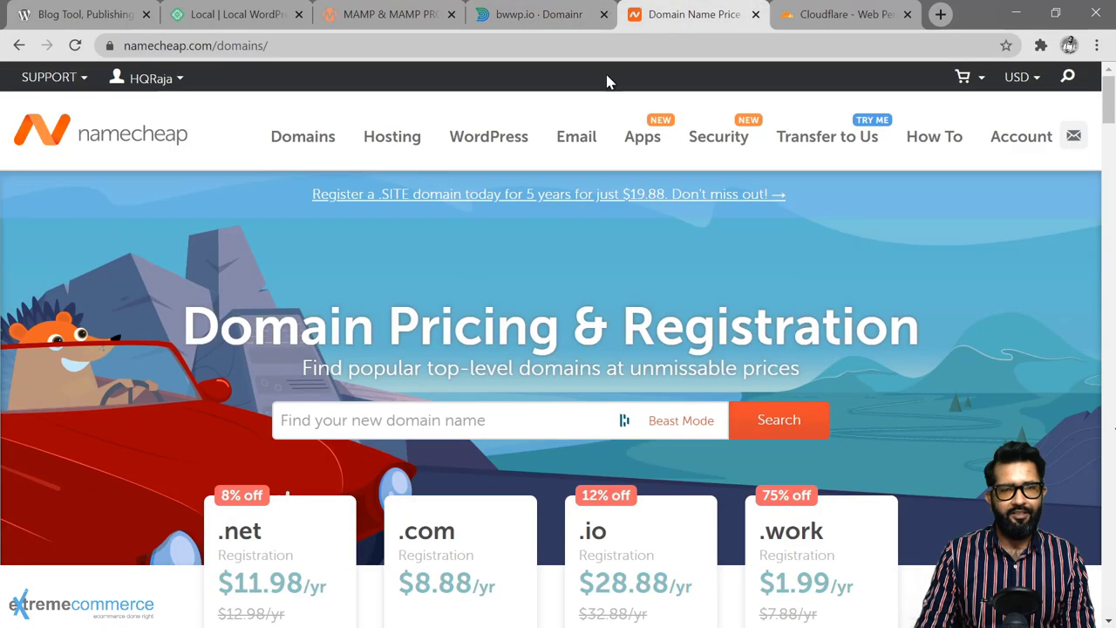
{"action": "left_click", "coordinate": [440, 414]}
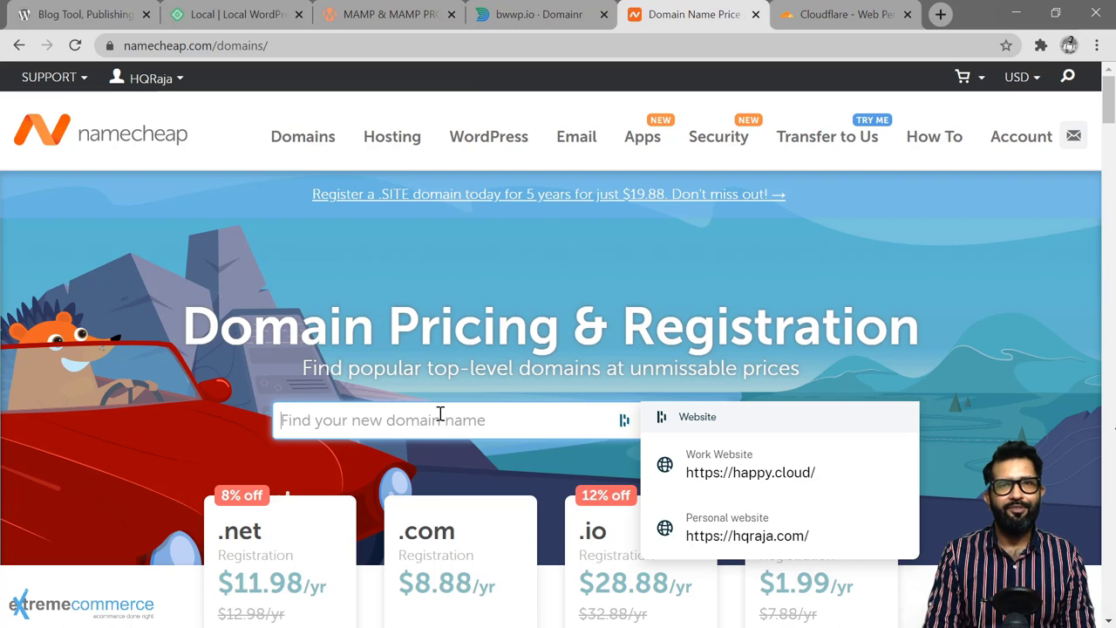
{"action": "left_click", "coordinate": [500, 419]}
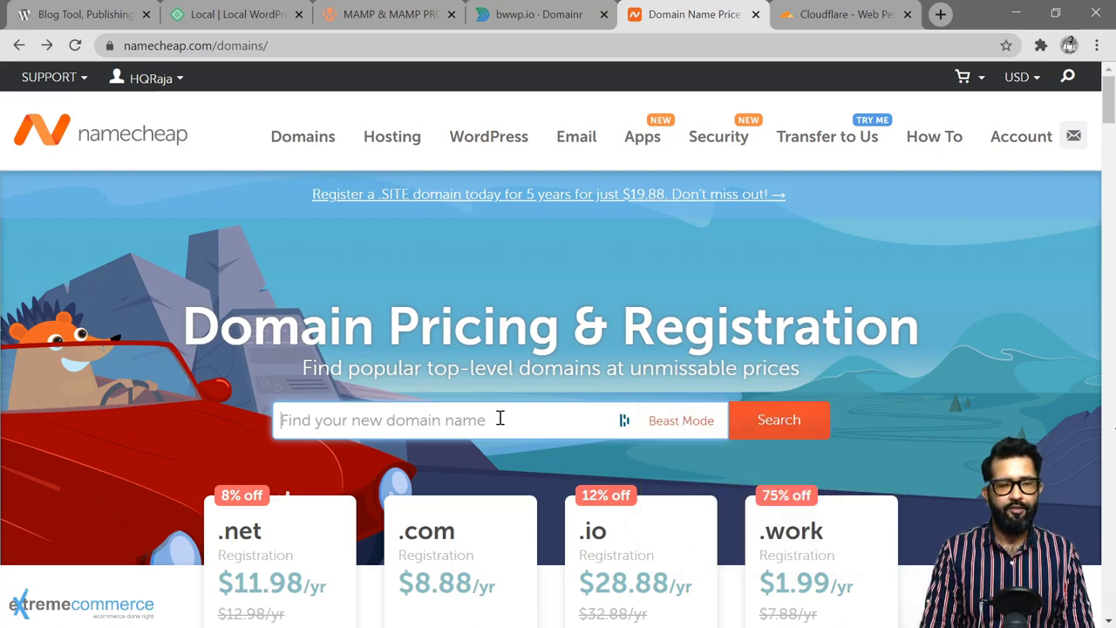
{"action": "type", "text": "bwwp"}
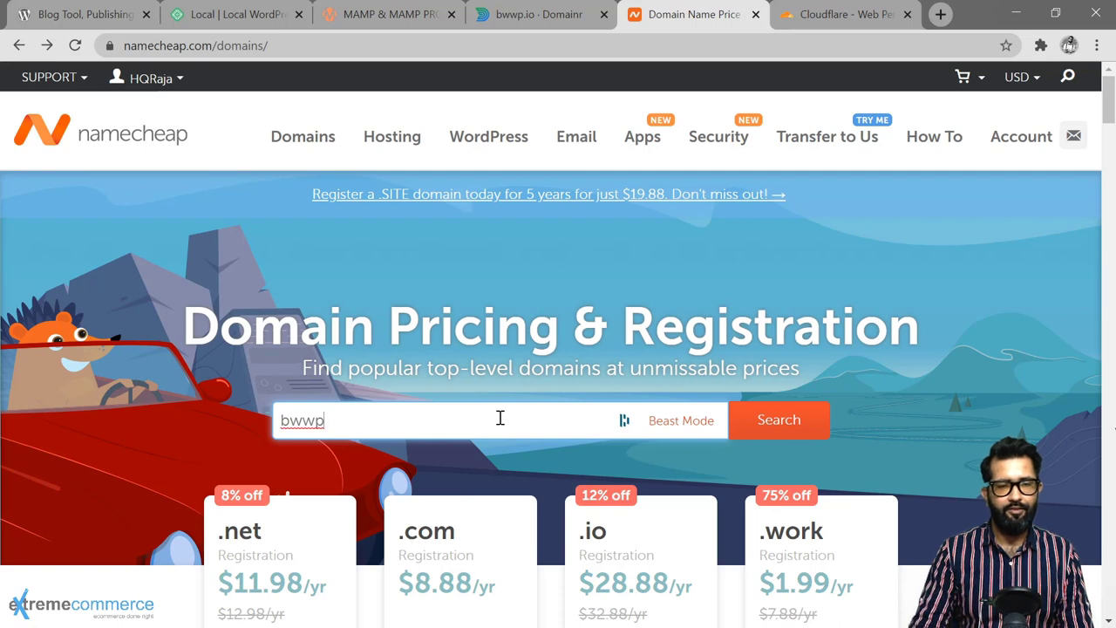
{"action": "left_click", "coordinate": [742, 431]}
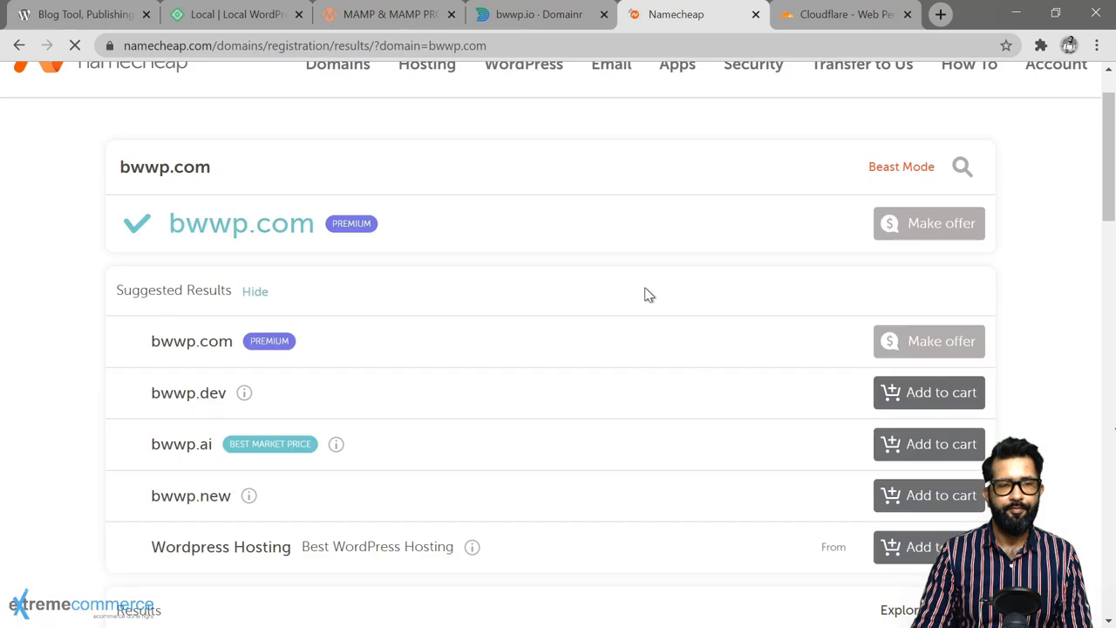
- Examine the suggested domains and the full results list, comparing the extensions and yearly prices offered for bwwp
{"action": "scroll", "coordinate": [574, 369], "scroll_direction": "down", "scroll_amount": 1}
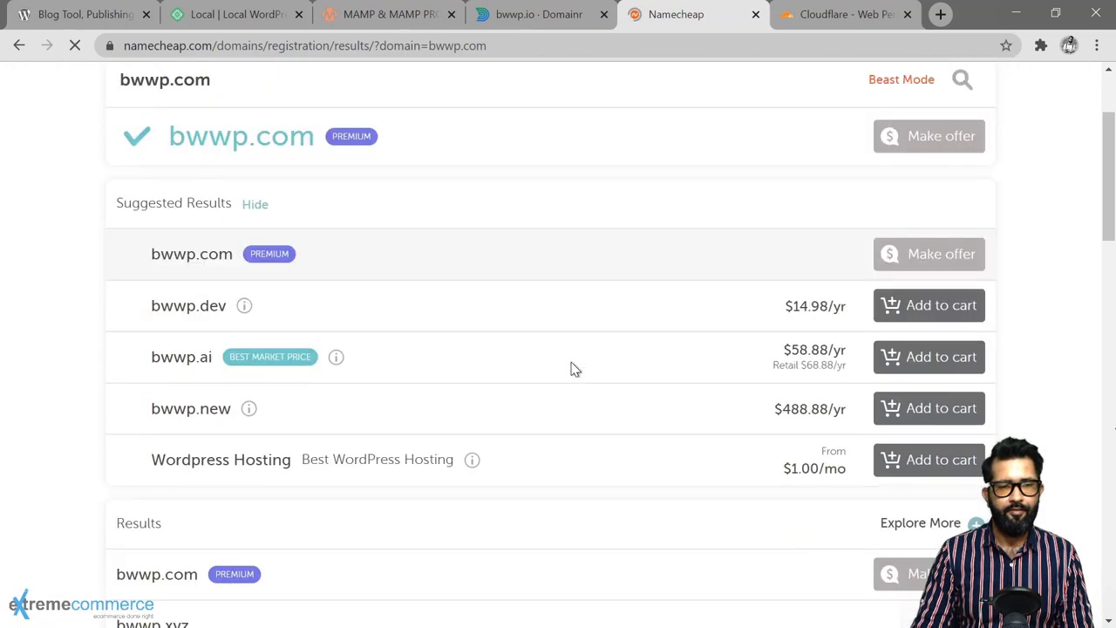
{"action": "scroll", "coordinate": [572, 363], "scroll_direction": "down", "scroll_amount": 1}
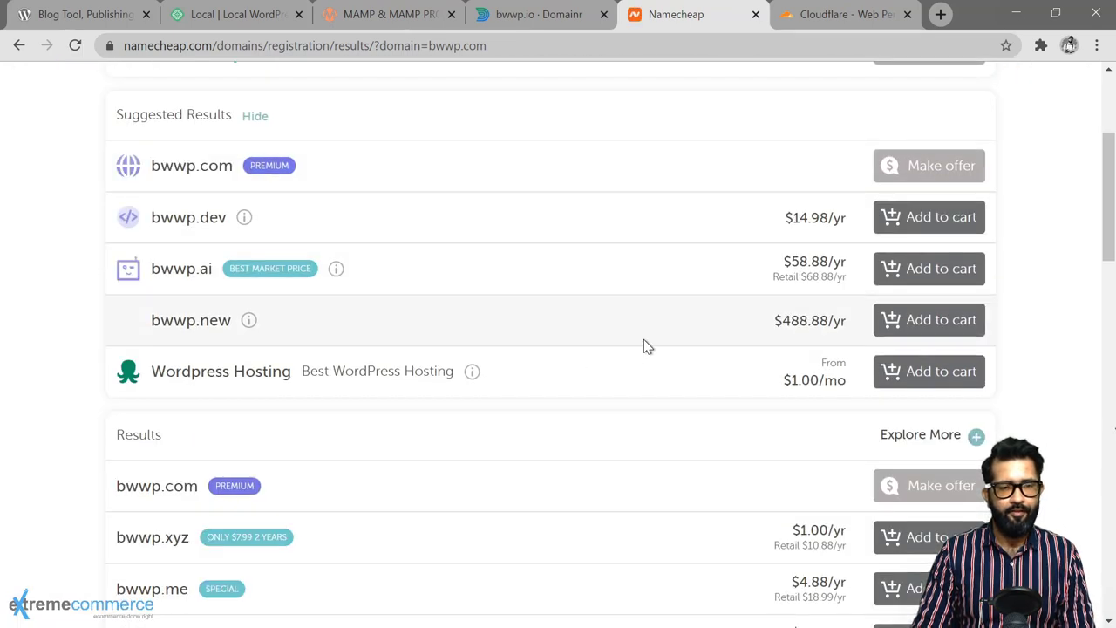
{"action": "scroll", "coordinate": [645, 341], "scroll_direction": "down", "scroll_amount": 1}
{"action": "scroll", "coordinate": [645, 346], "scroll_direction": "up", "scroll_amount": 1}
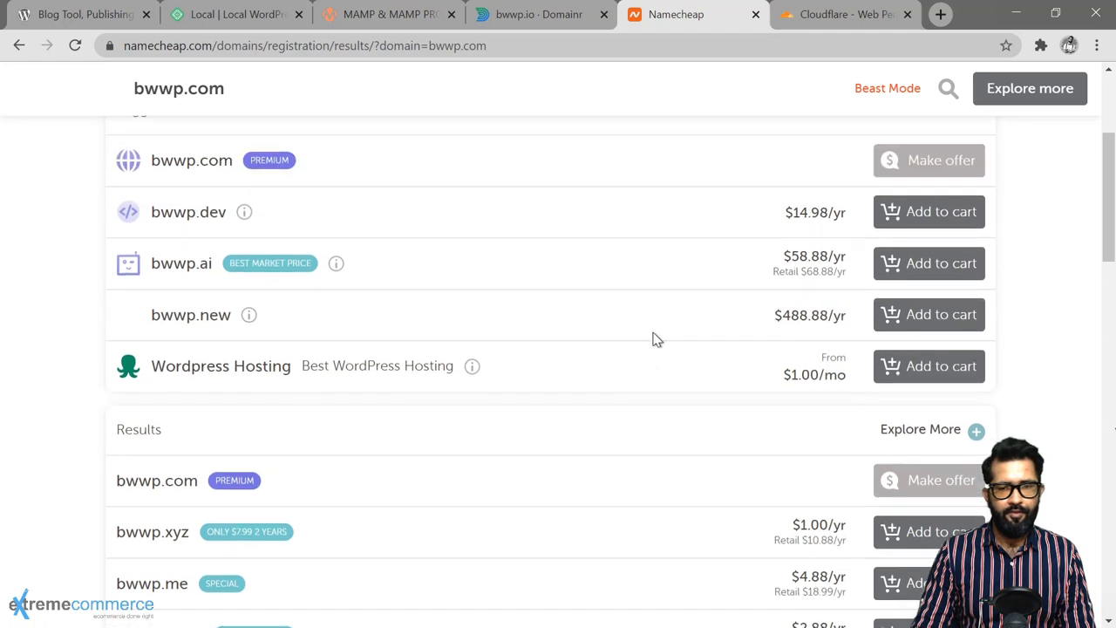
{"action": "mouse_move", "coordinate": [244, 213]}
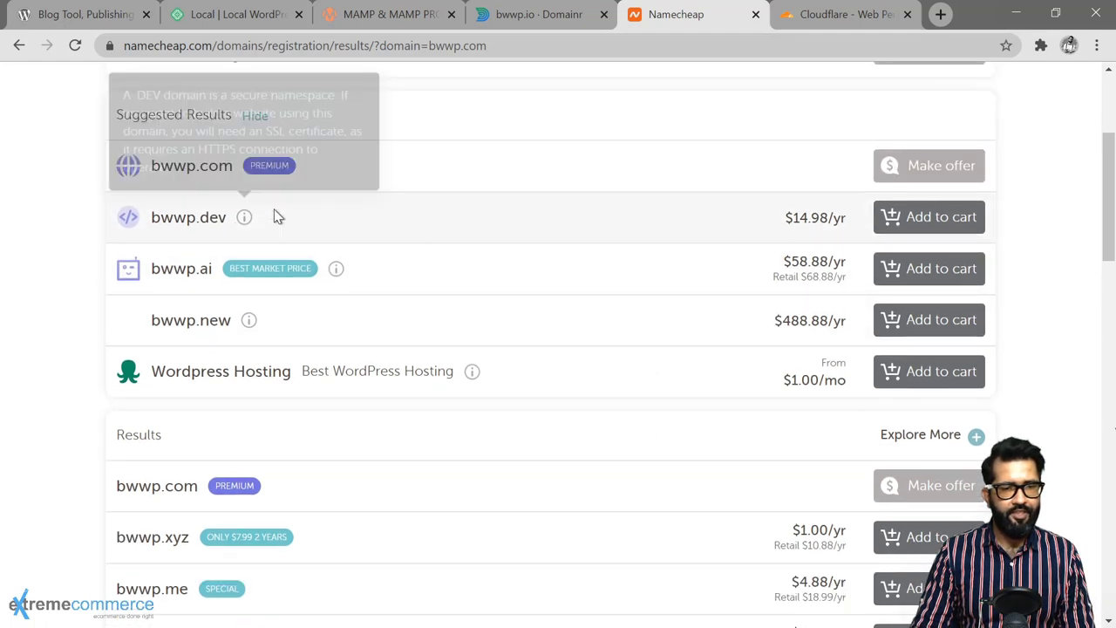
{"action": "scroll", "coordinate": [596, 324], "scroll_direction": "down", "scroll_amount": 2}
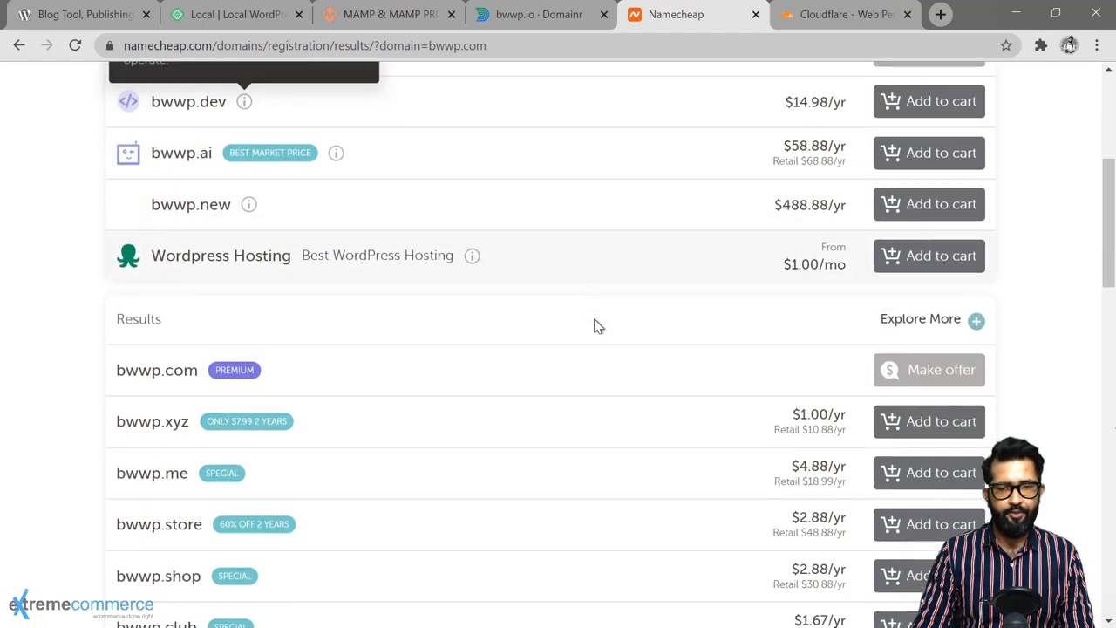
{"action": "scroll", "coordinate": [596, 324], "scroll_direction": "down", "scroll_amount": 1}
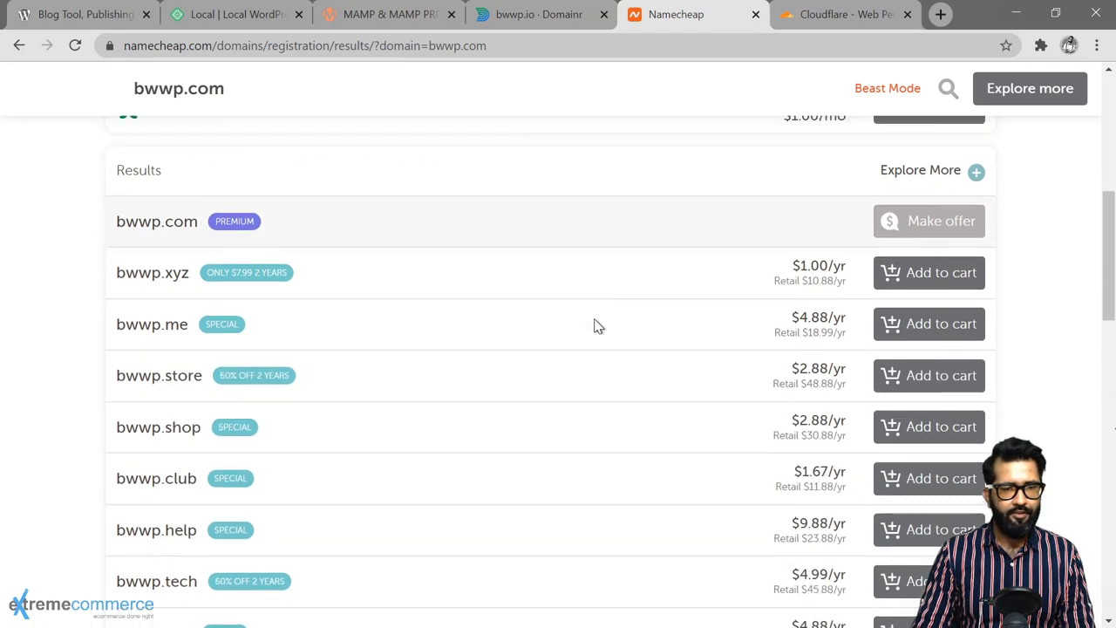
{"action": "scroll", "coordinate": [540, 306], "scroll_direction": "down", "scroll_amount": 1}
{"action": "scroll", "coordinate": [540, 306], "scroll_direction": "down", "scroll_amount": 1}
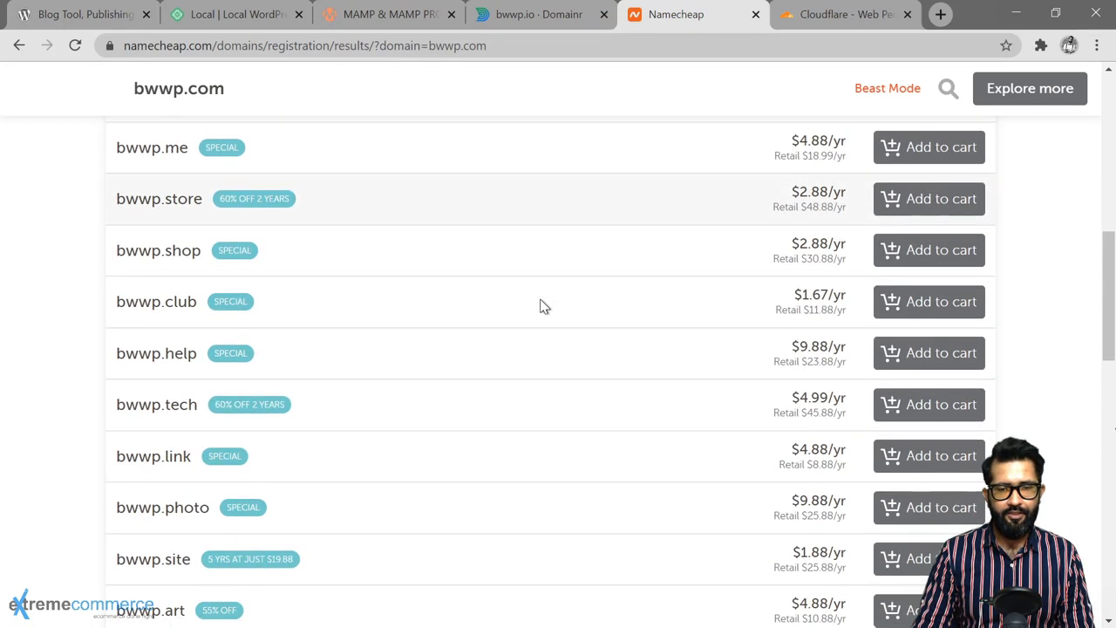
{"action": "scroll", "coordinate": [541, 306], "scroll_direction": "down", "scroll_amount": 1}
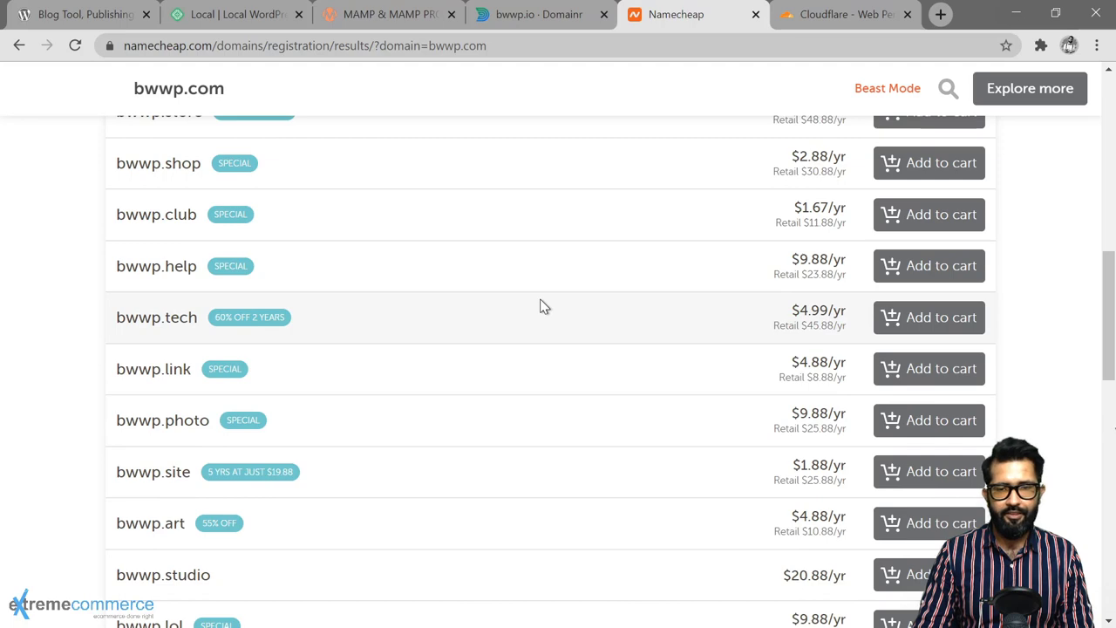
{"action": "scroll", "coordinate": [540, 306], "scroll_direction": "down", "scroll_amount": 5}
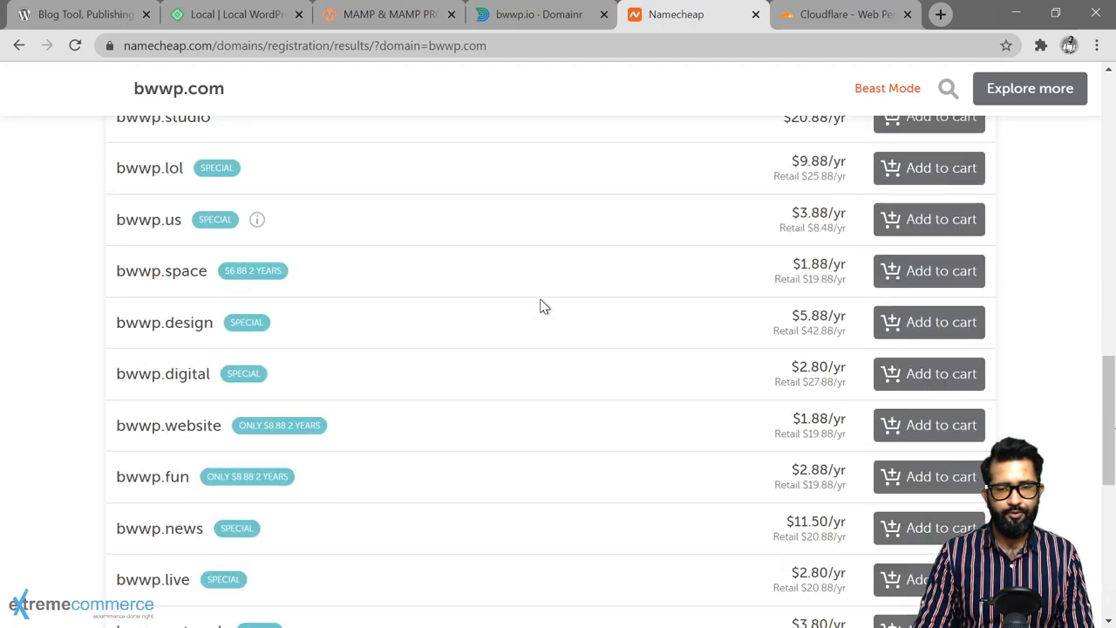
{"action": "scroll", "coordinate": [541, 306], "scroll_direction": "down", "scroll_amount": 4}
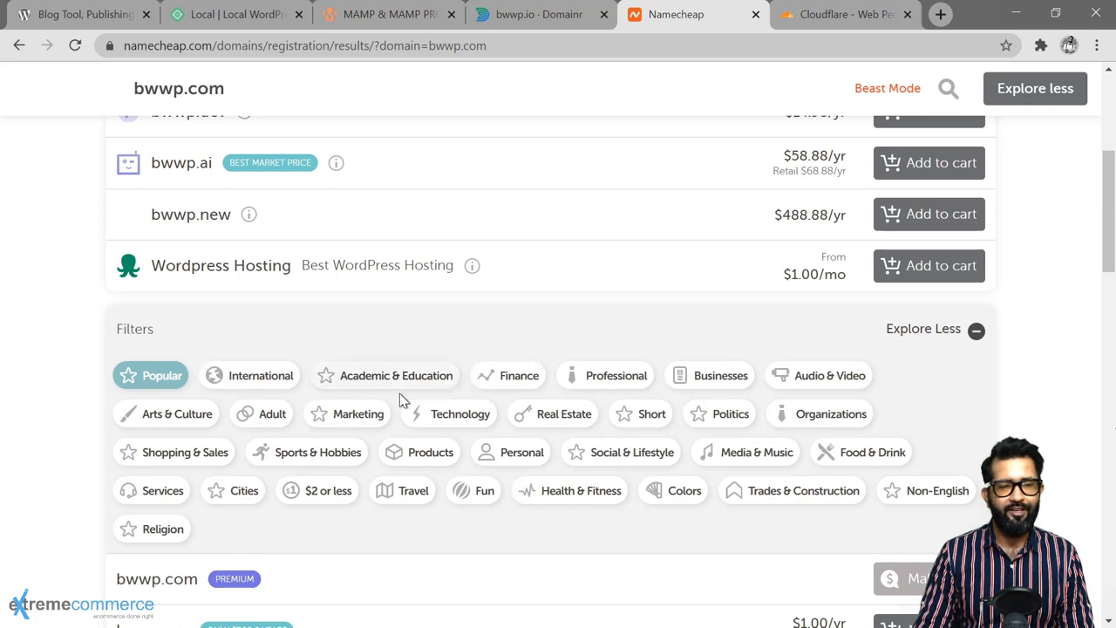
- Filter the domain results to the "$2 or less" category and look through the cheap extensions
{"action": "left_click", "coordinate": [316, 492]}
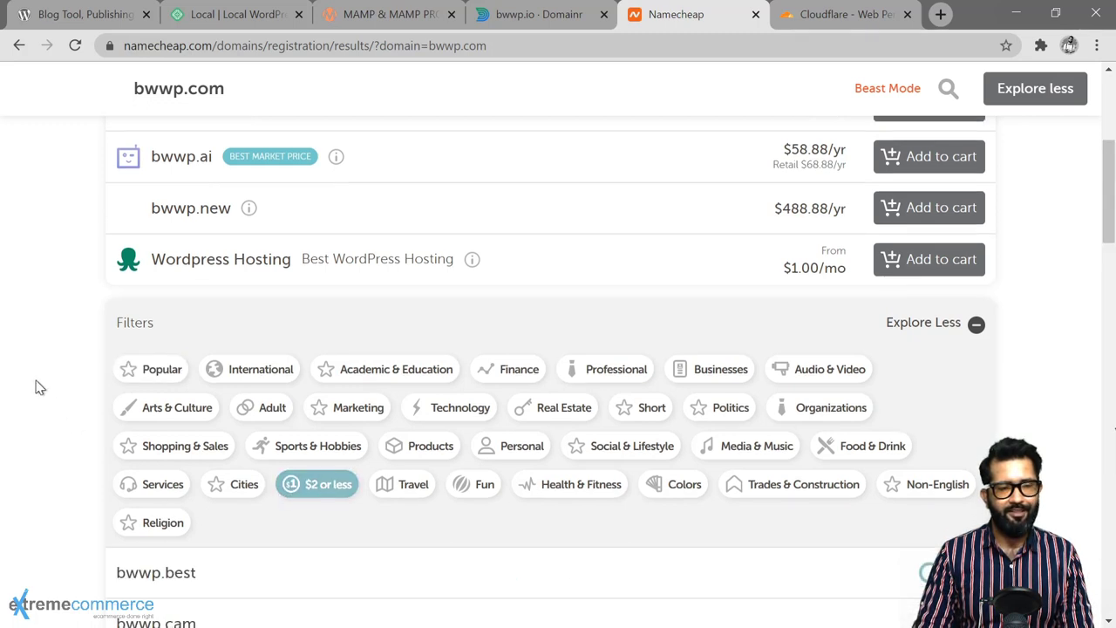
{"action": "scroll", "coordinate": [70, 378], "scroll_direction": "down", "scroll_amount": 5}
{"action": "scroll", "coordinate": [72, 379], "scroll_direction": "down", "scroll_amount": 1}
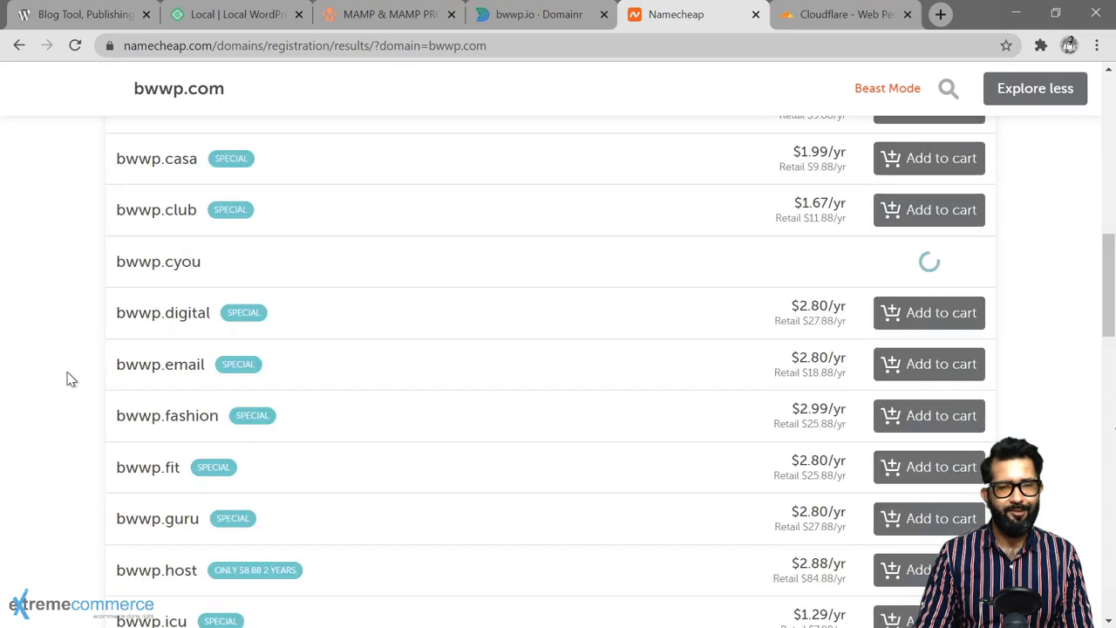
{"action": "scroll", "coordinate": [72, 379], "scroll_direction": "down", "scroll_amount": 4}
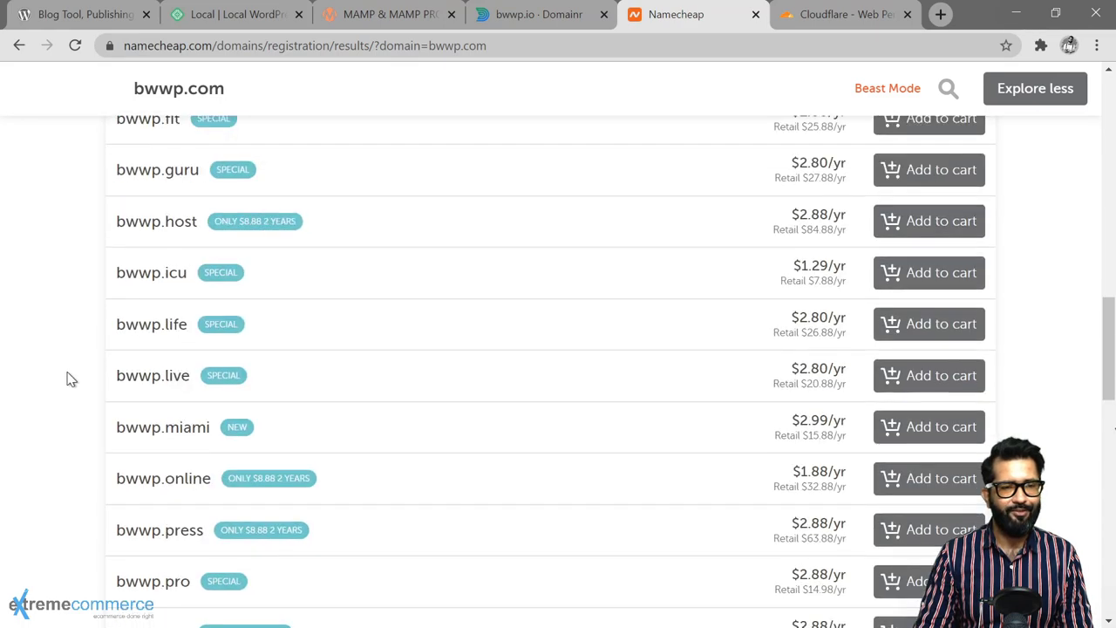
{"action": "scroll", "coordinate": [72, 379], "scroll_direction": "down", "scroll_amount": 8}
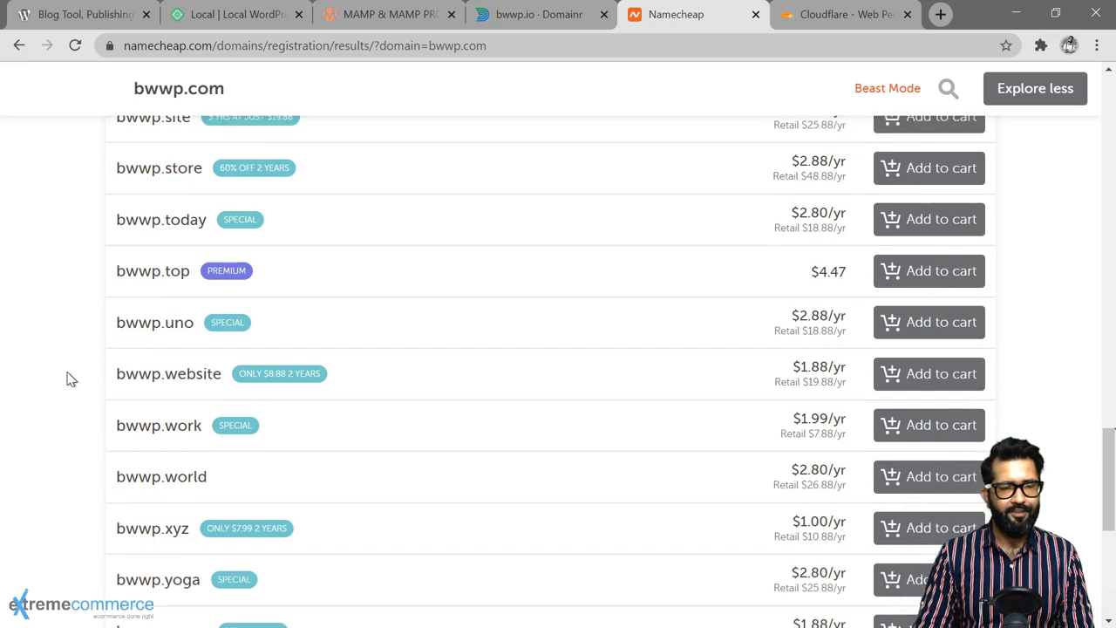
{"action": "scroll", "coordinate": [71, 379], "scroll_direction": "down", "scroll_amount": 4}
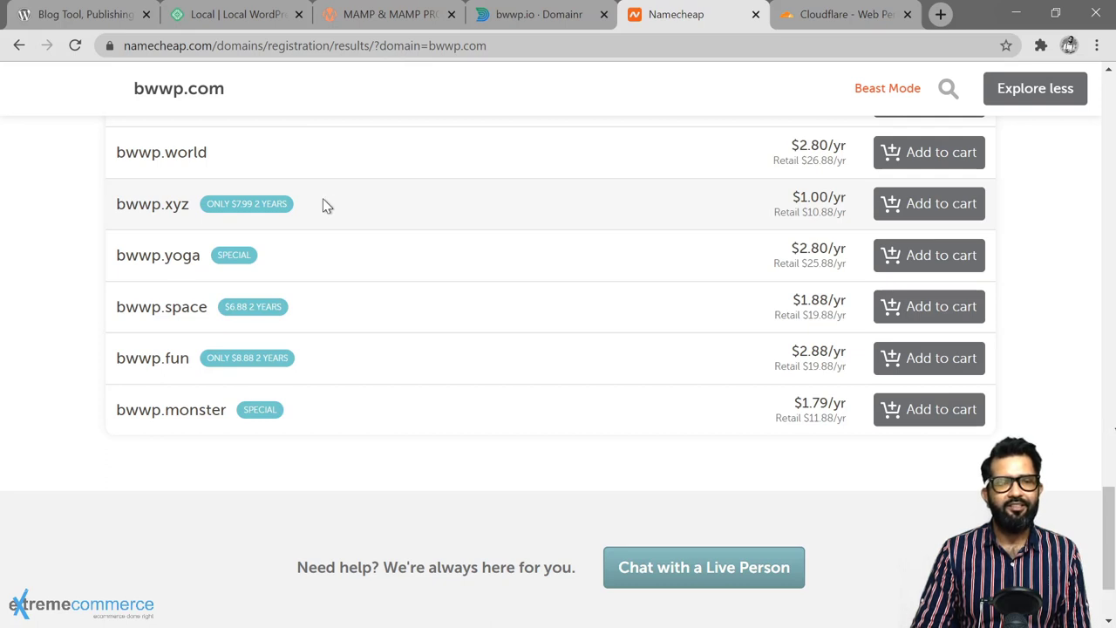
- Add bwwp.xyz to the cart, view the cart item and proceed to checkout
{"action": "left_click", "coordinate": [907, 214]}
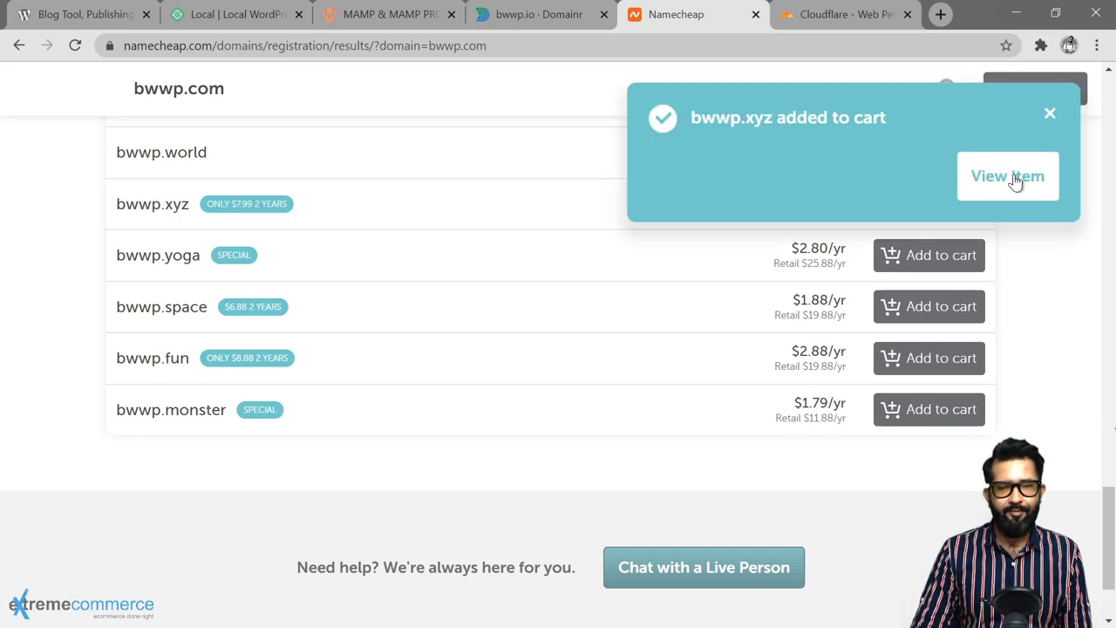
{"action": "left_click", "coordinate": [810, 176]}
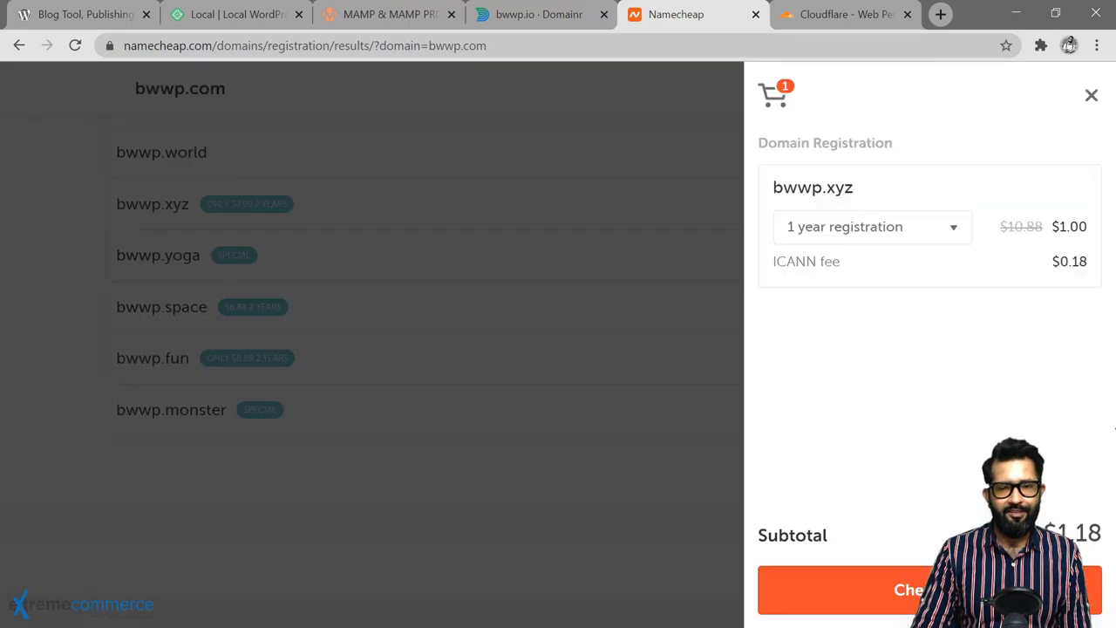
{"action": "left_click", "coordinate": [907, 584]}
- Turn off auto-renew for the bwwp.xyz domain registration and confirm the order
{"action": "scroll", "coordinate": [635, 346], "scroll_direction": "down", "scroll_amount": 2}
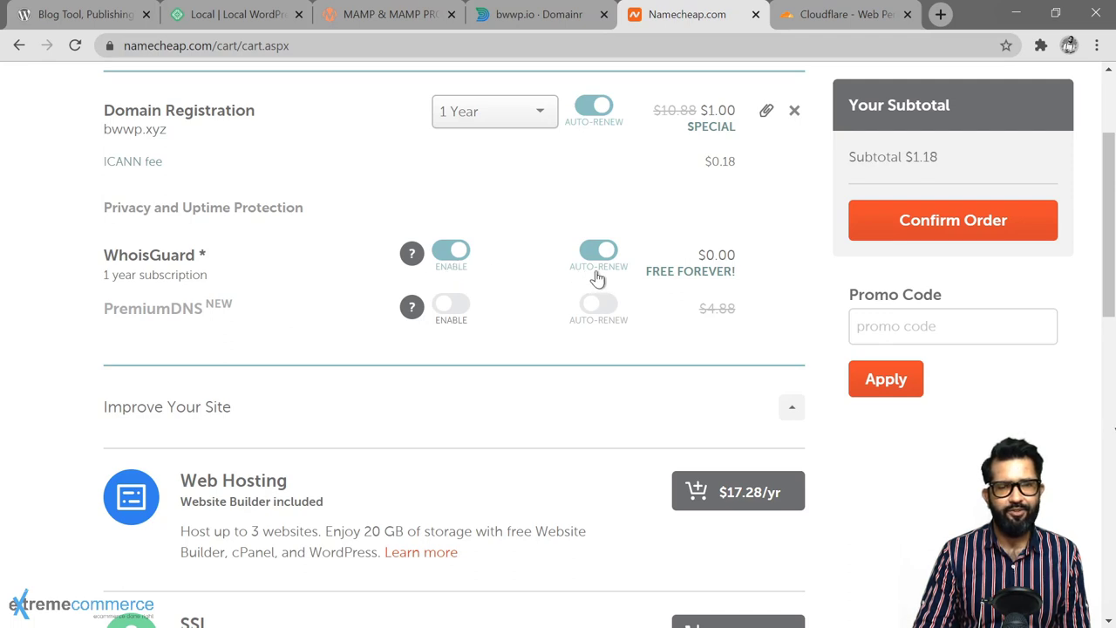
{"action": "left_click", "coordinate": [595, 113]}
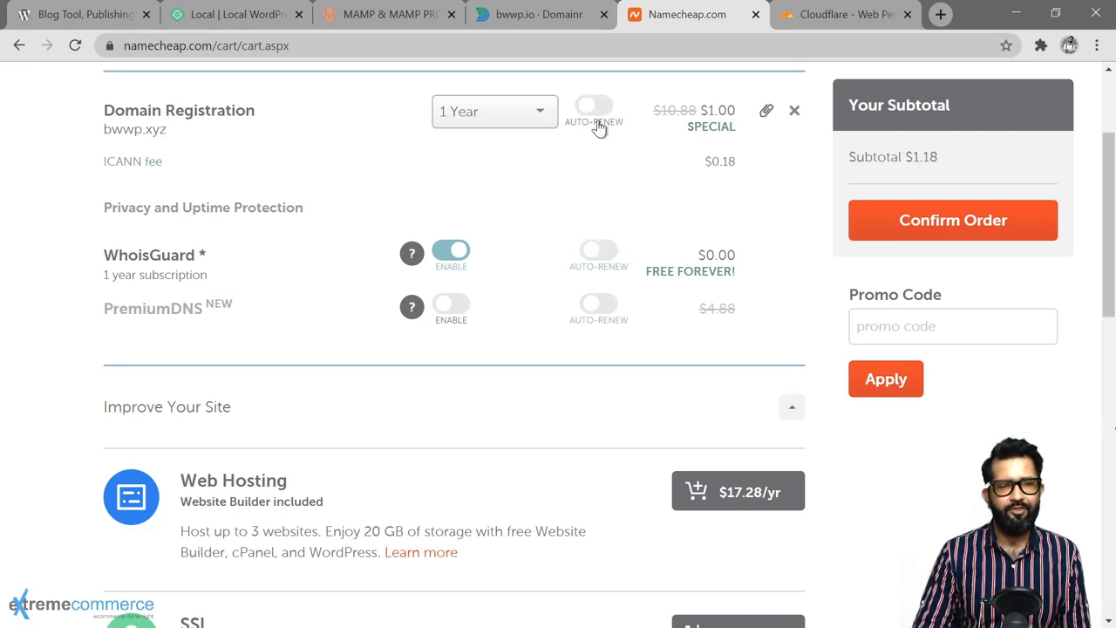
{"action": "scroll", "coordinate": [587, 169], "scroll_direction": "down", "scroll_amount": 10}
{"action": "left_click", "coordinate": [199, 281]}
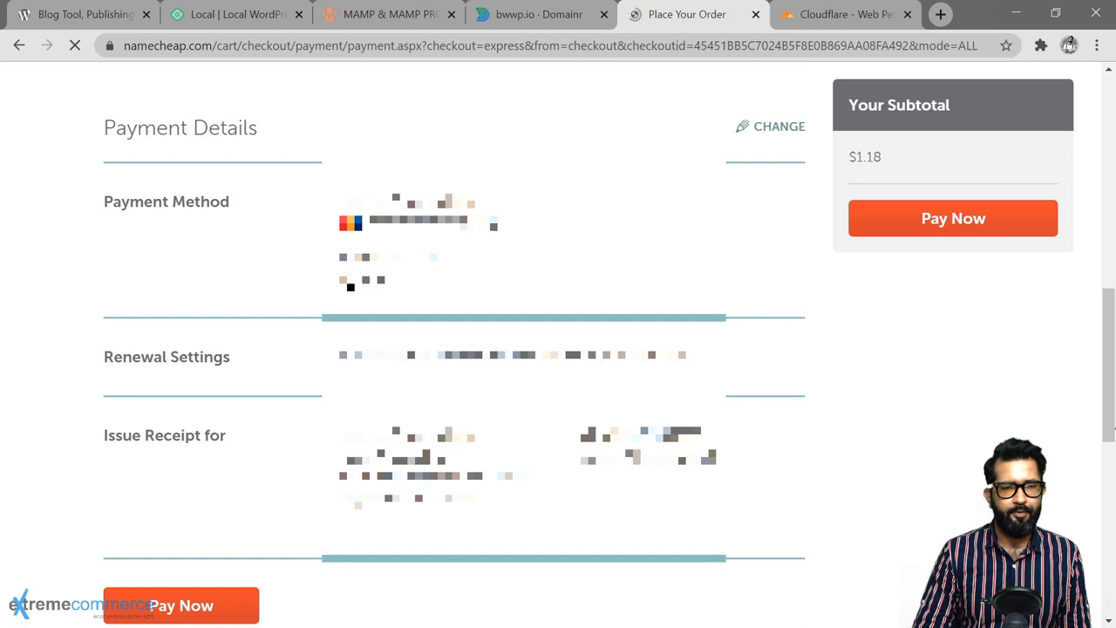
- Pay for the bwwp.xyz order with the saved payment method and check the purchase summary
{"action": "scroll", "coordinate": [525, 285], "scroll_direction": "down", "scroll_amount": 2}
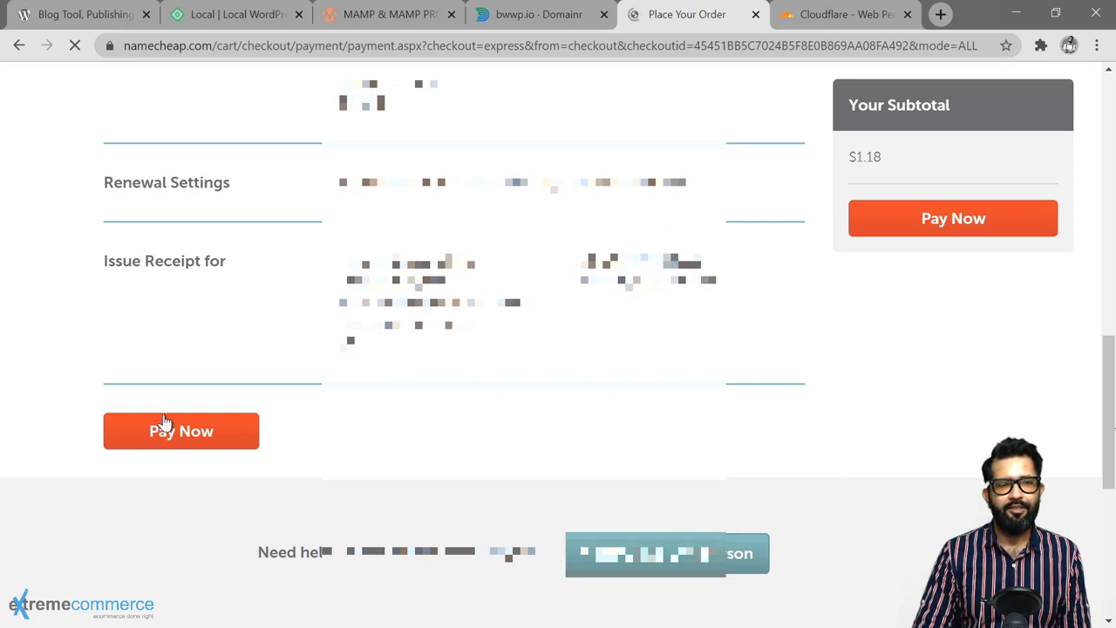
{"action": "left_click", "coordinate": [193, 444]}
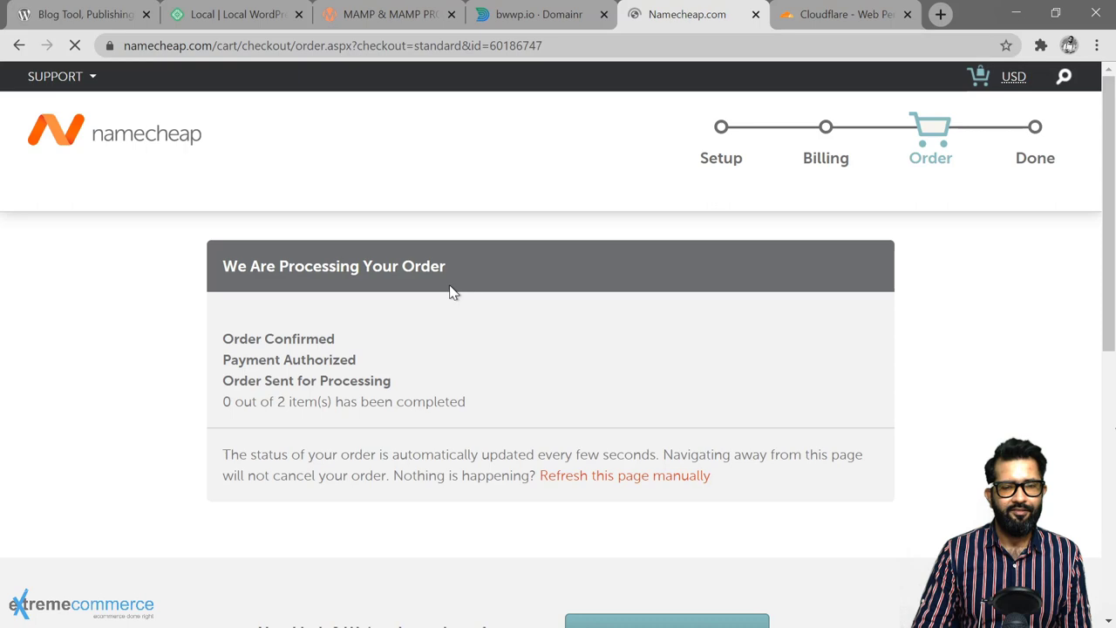
{"action": "scroll", "coordinate": [440, 324], "scroll_direction": "down", "scroll_amount": 3}
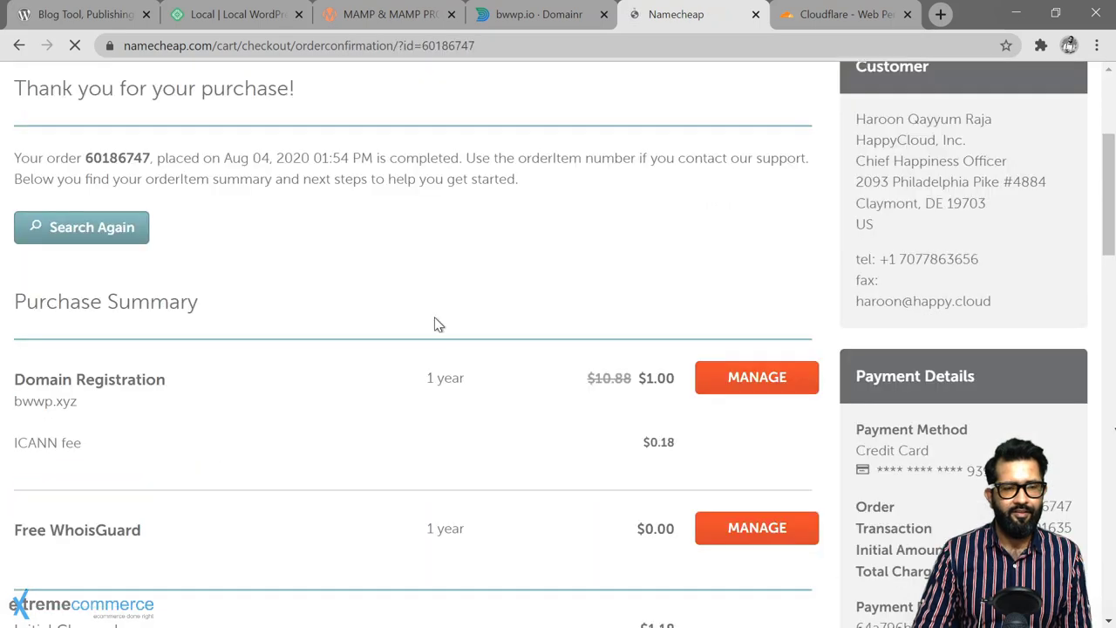
{"action": "scroll", "coordinate": [438, 324], "scroll_direction": "down", "scroll_amount": 2}
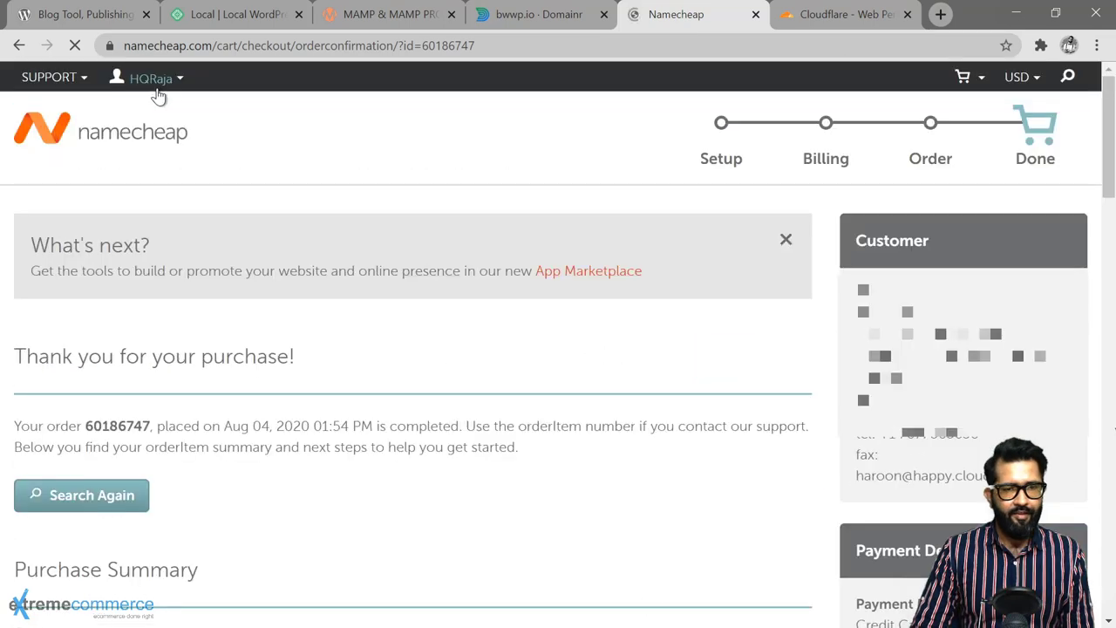
- Go to the Namecheap account dashboard and open the management details of the bwwp.xyz domain
{"action": "left_click", "coordinate": [155, 87]}
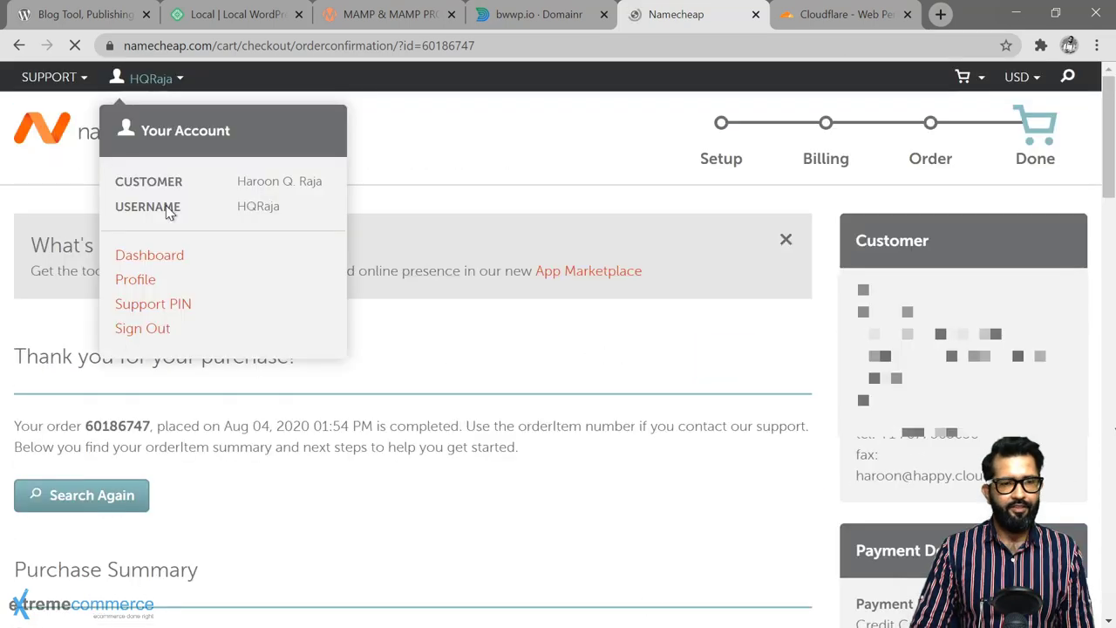
{"action": "left_click", "coordinate": [149, 256]}
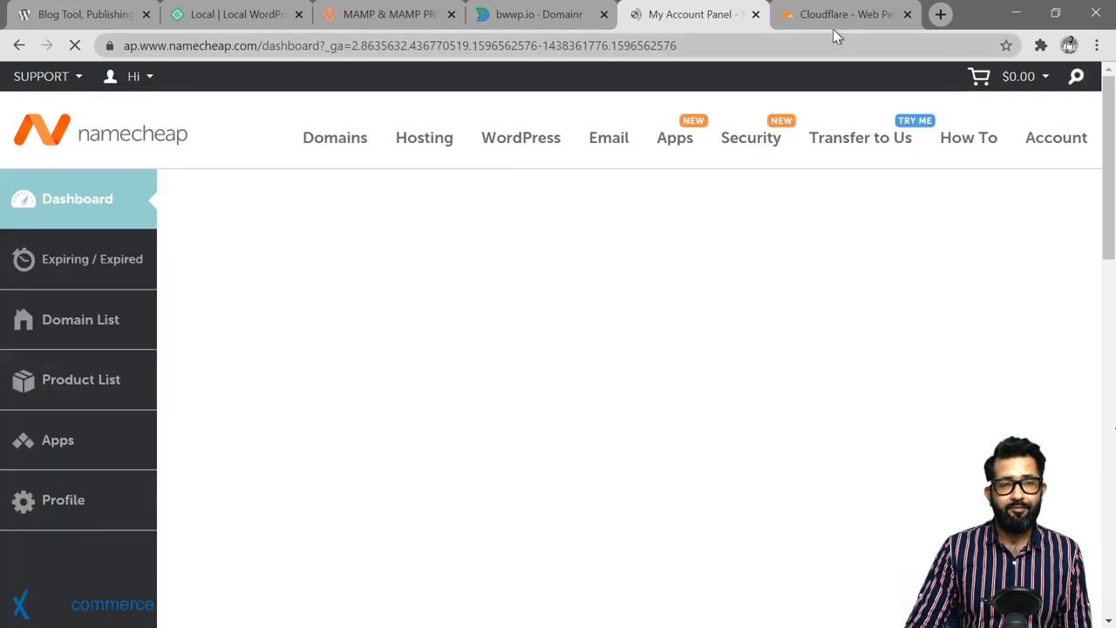
{"action": "left_click", "coordinate": [993, 436]}
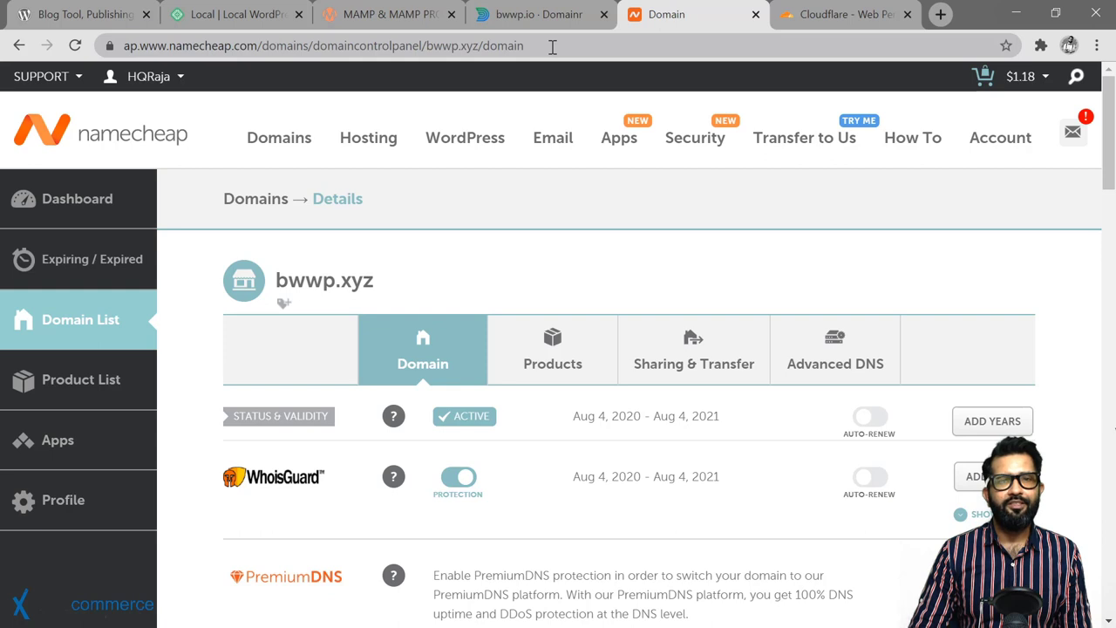
{"action": "left_click", "coordinate": [829, 20]}
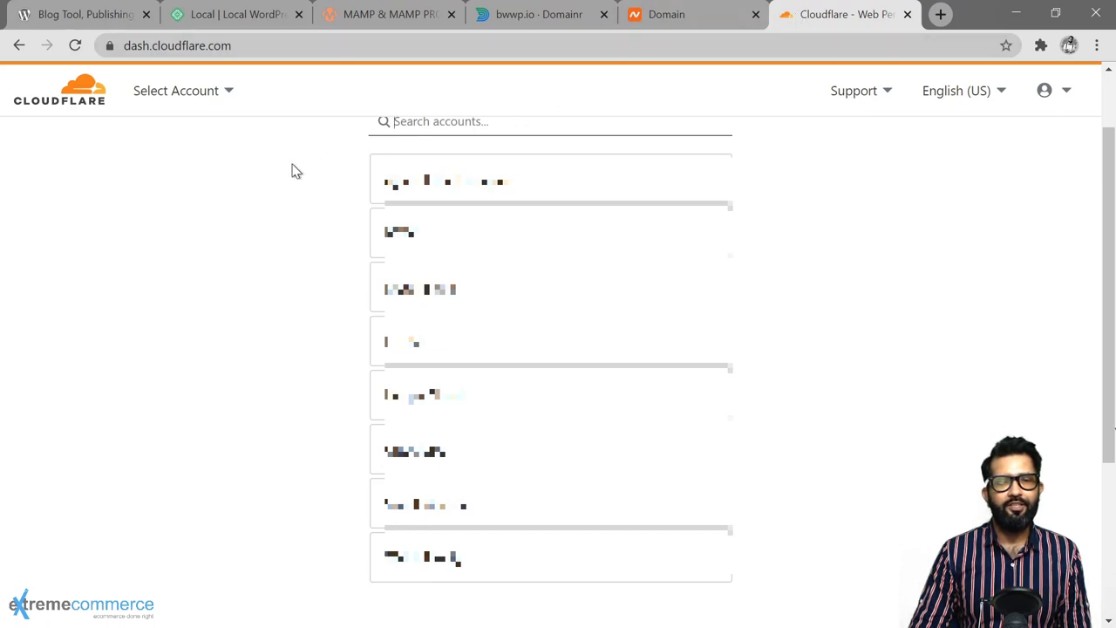
{"action": "scroll", "coordinate": [331, 146], "scroll_direction": "up", "scroll_amount": 1}
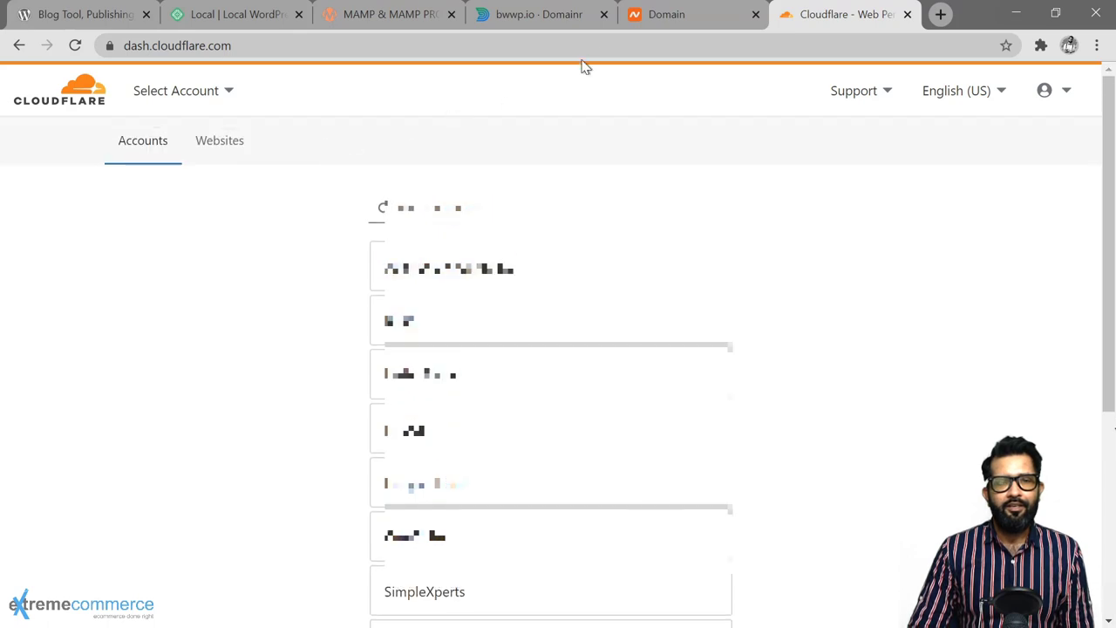
{"action": "left_click", "coordinate": [707, 17]}
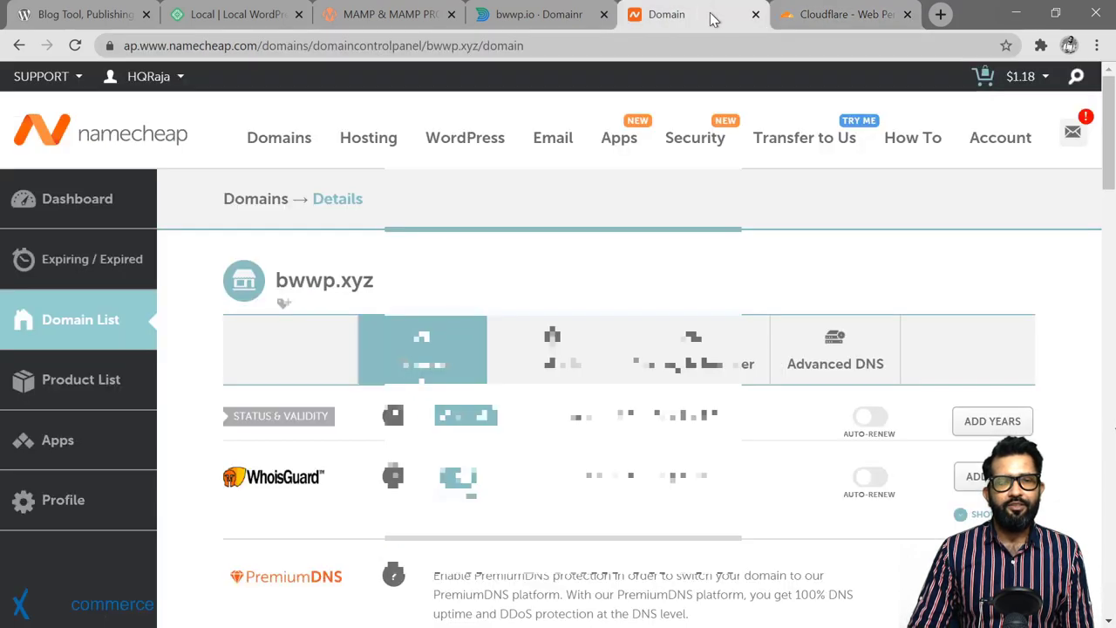
{"action": "left_click", "coordinate": [817, 20]}
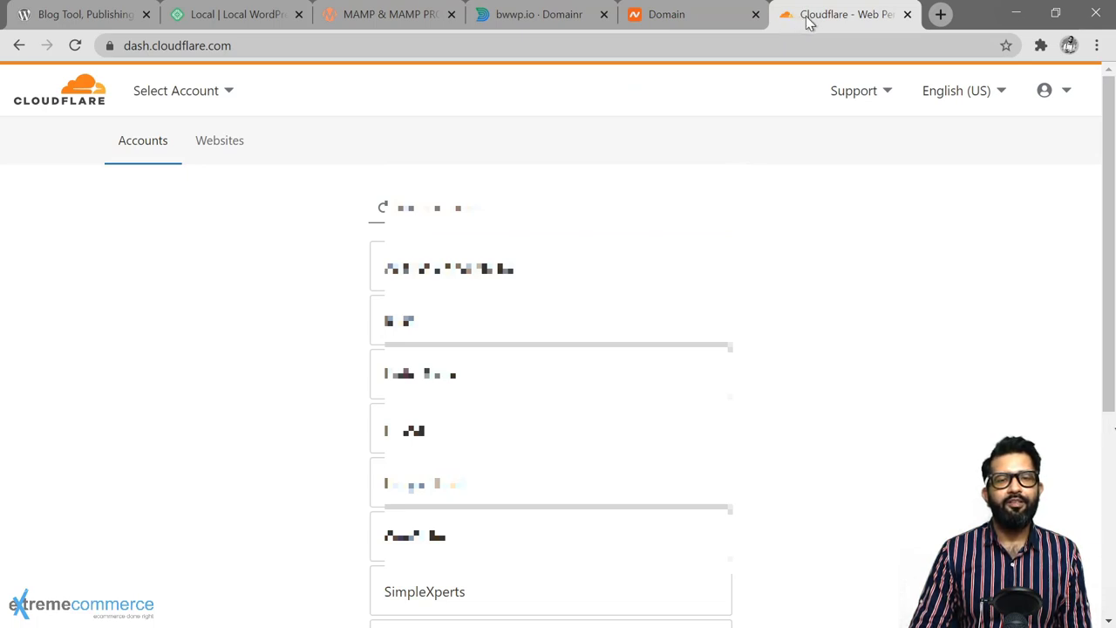
- On Namecheap's bwwp.xyz details page, change the nameservers type to Custom DNS
{"action": "left_click", "coordinate": [715, 18]}
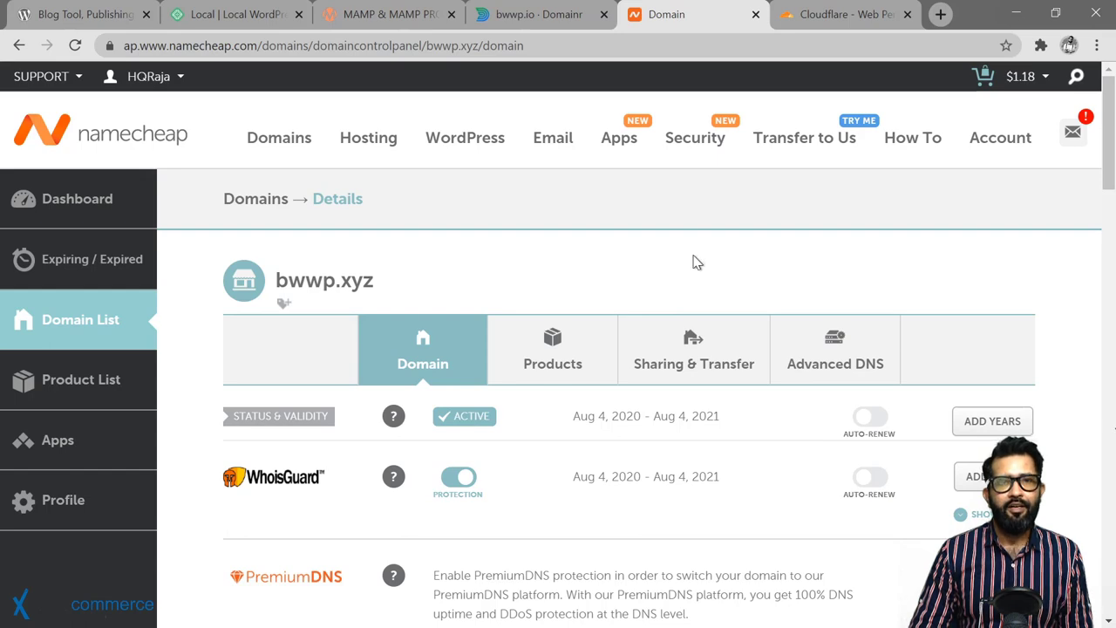
{"action": "scroll", "coordinate": [693, 262], "scroll_direction": "down", "scroll_amount": 4}
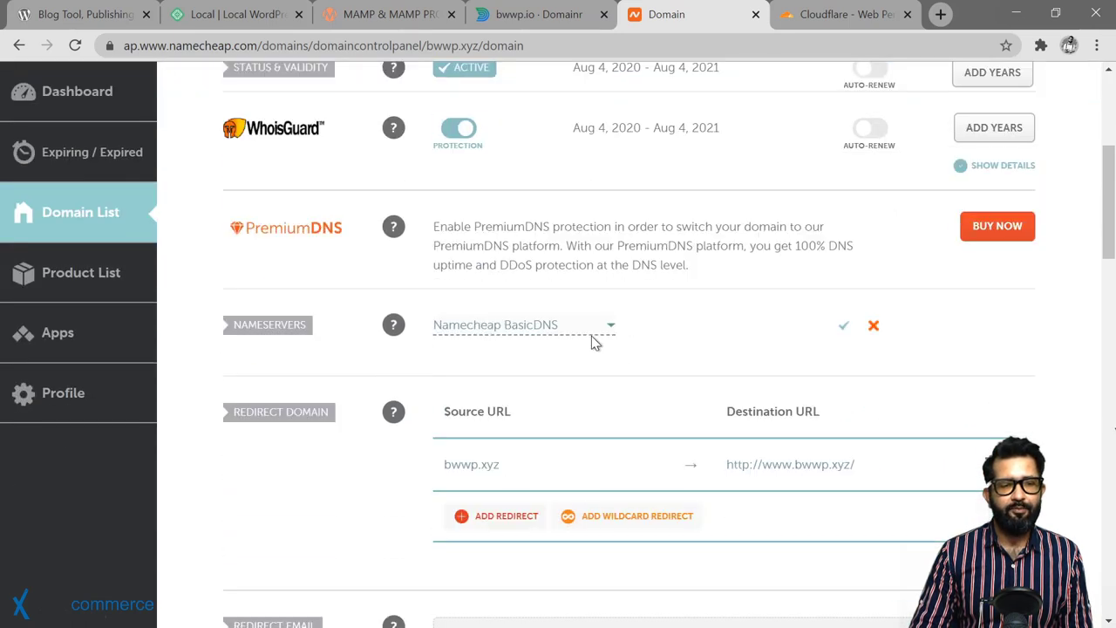
{"action": "left_click", "coordinate": [588, 334]}
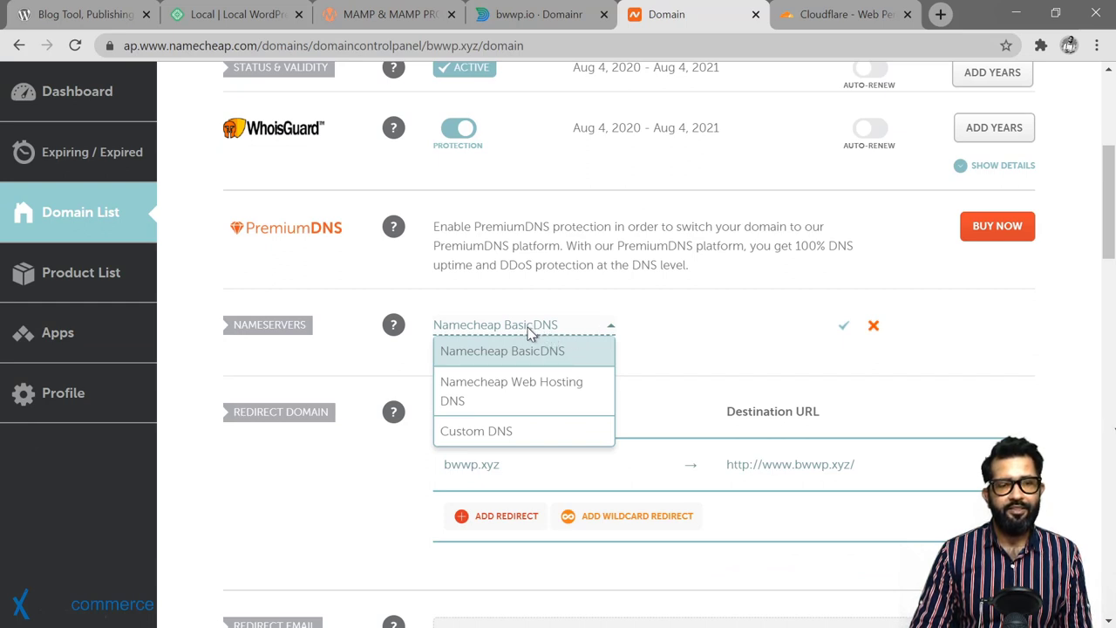
{"action": "left_click", "coordinate": [529, 430]}
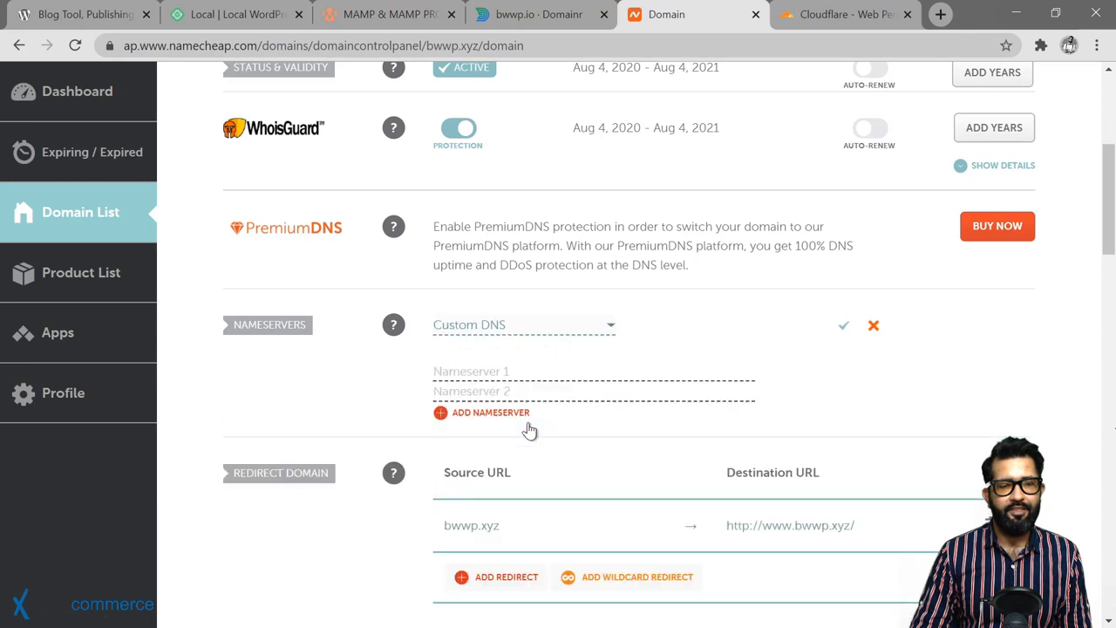
- Switch to Cloudflare and open the Happy Cloud account from the account list
{"action": "left_click", "coordinate": [804, 19]}
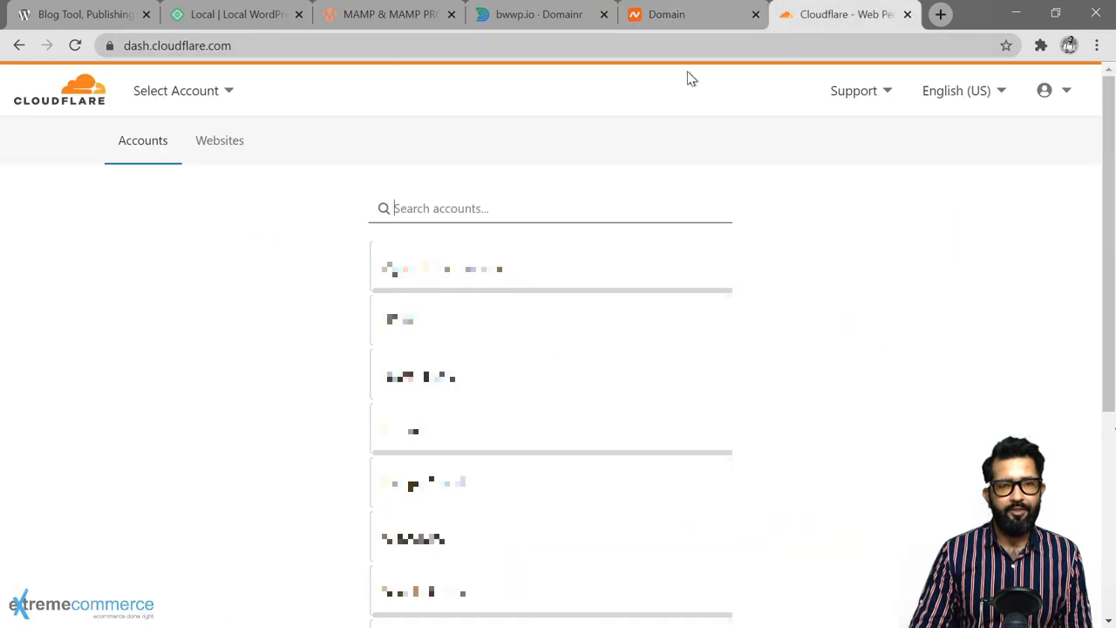
{"action": "left_click", "coordinate": [211, 94]}
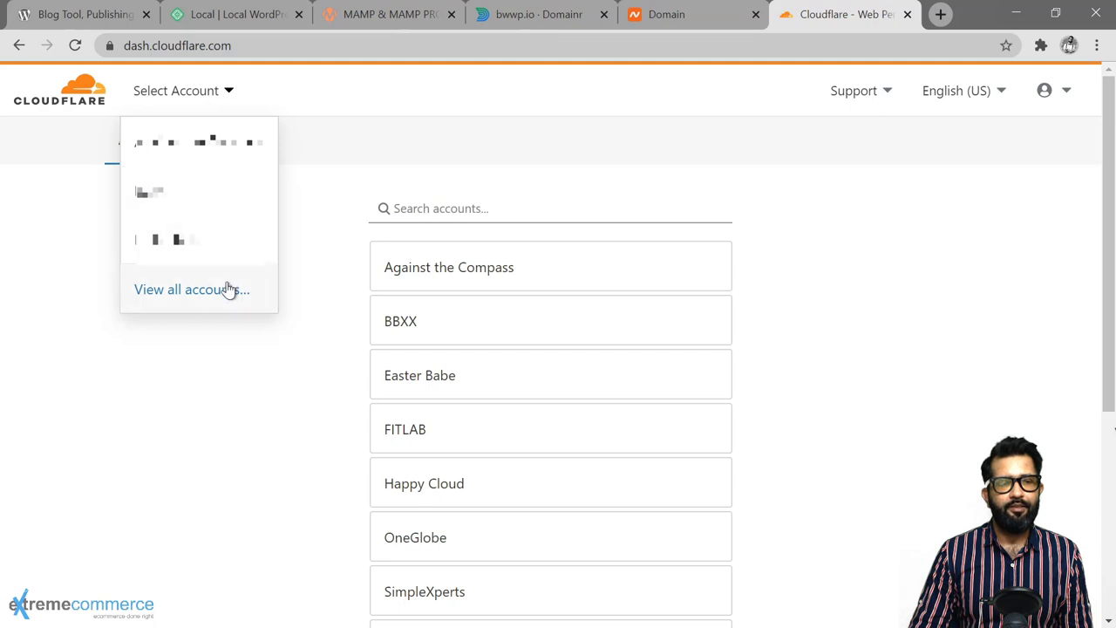
{"action": "left_click", "coordinate": [459, 493]}
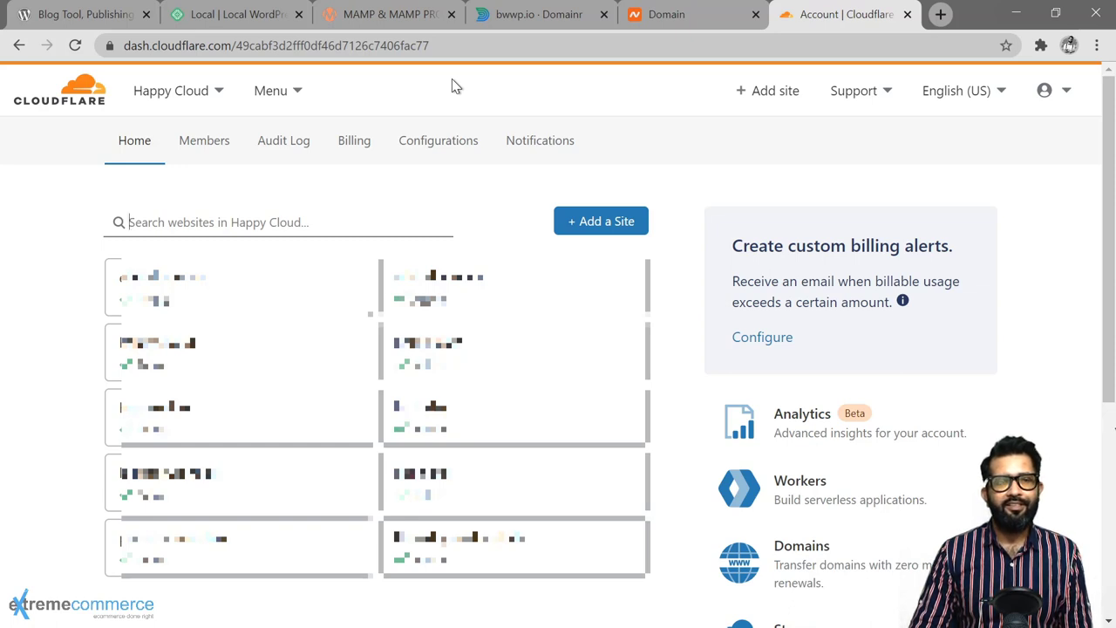
{"action": "left_click", "coordinate": [216, 99]}
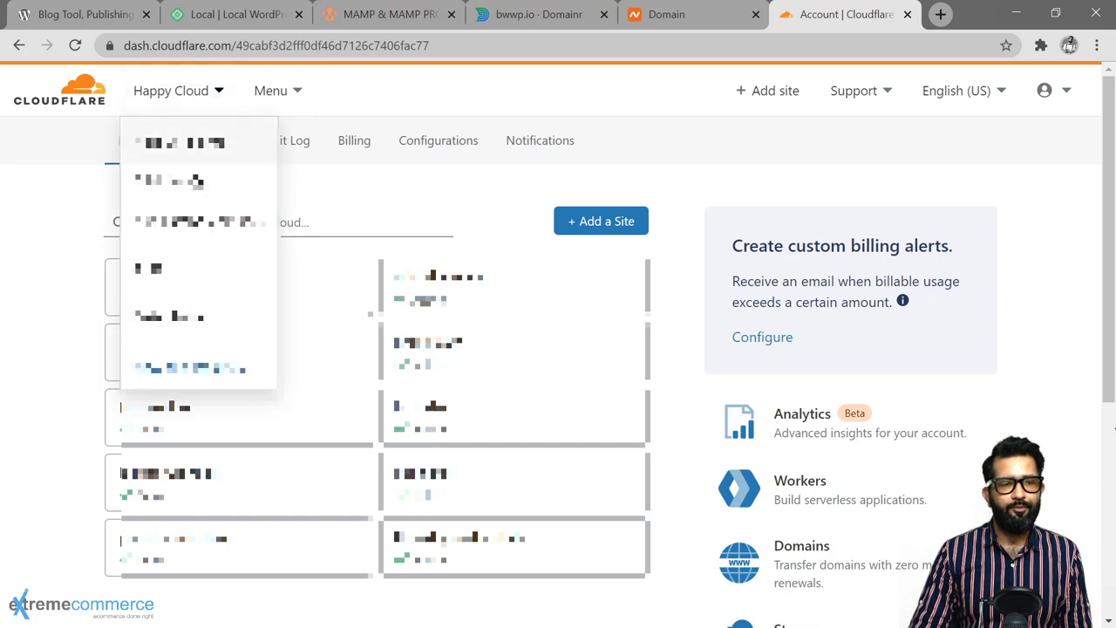
{"action": "left_click", "coordinate": [219, 90]}
- Add bwwp.xyz as a new site in the Happy Cloud account
{"action": "left_click", "coordinate": [575, 232]}
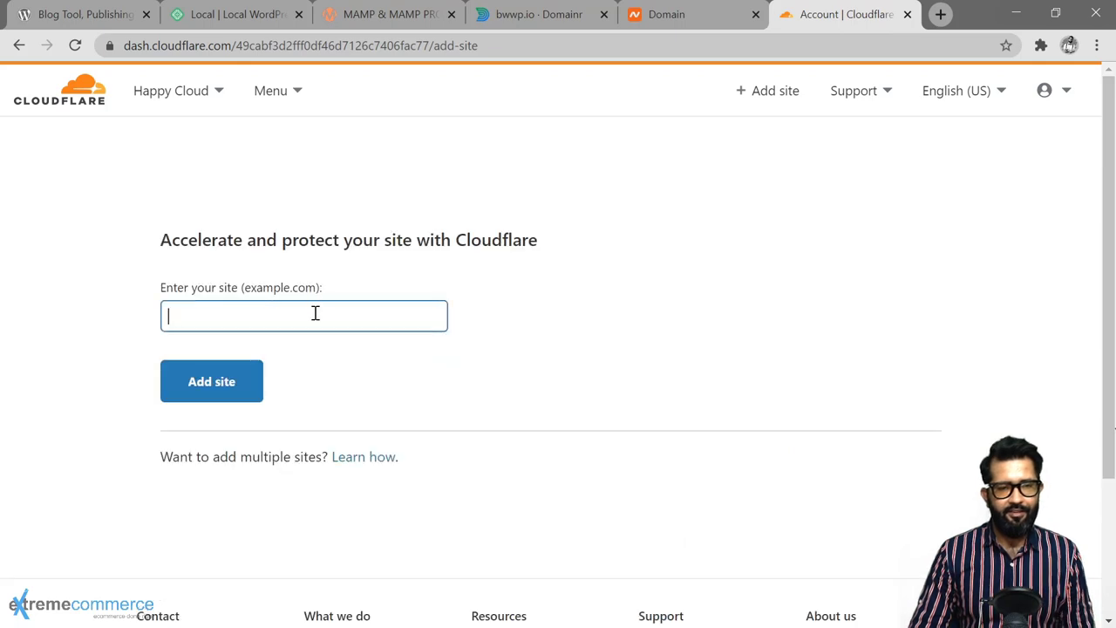
{"action": "left_click", "coordinate": [315, 313]}
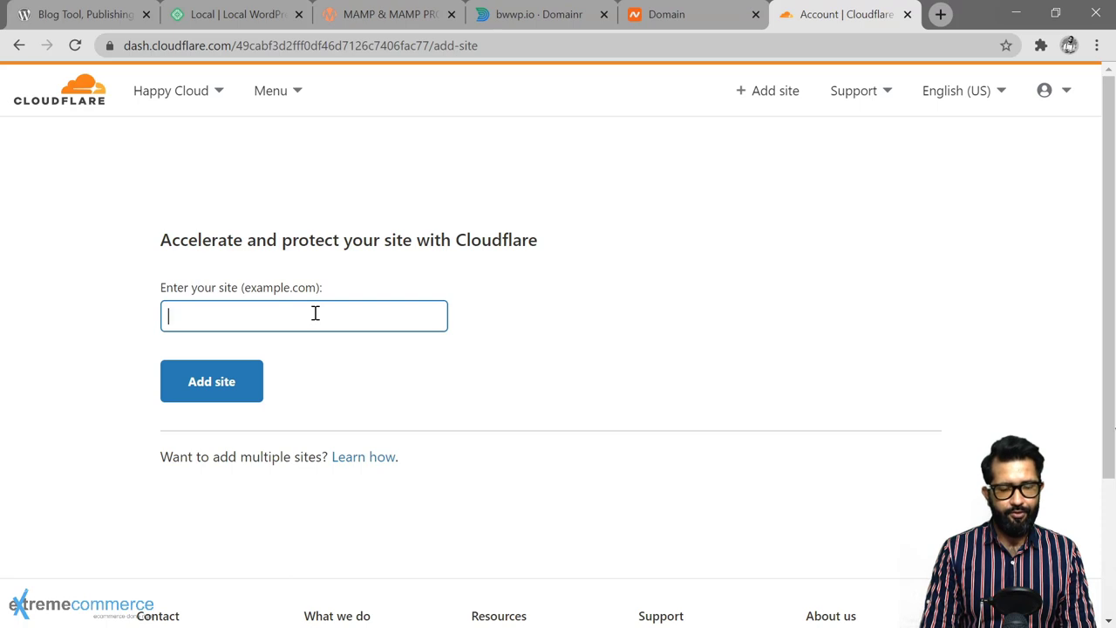
{"action": "type", "text": "bwwp.xyz"}
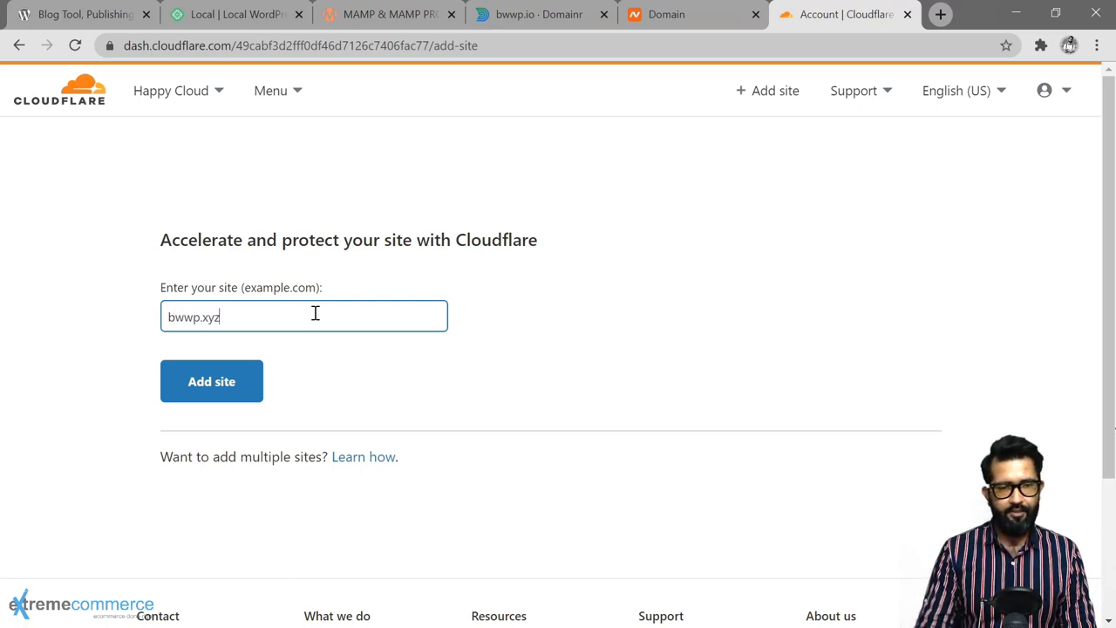
{"action": "left_click", "coordinate": [248, 377]}
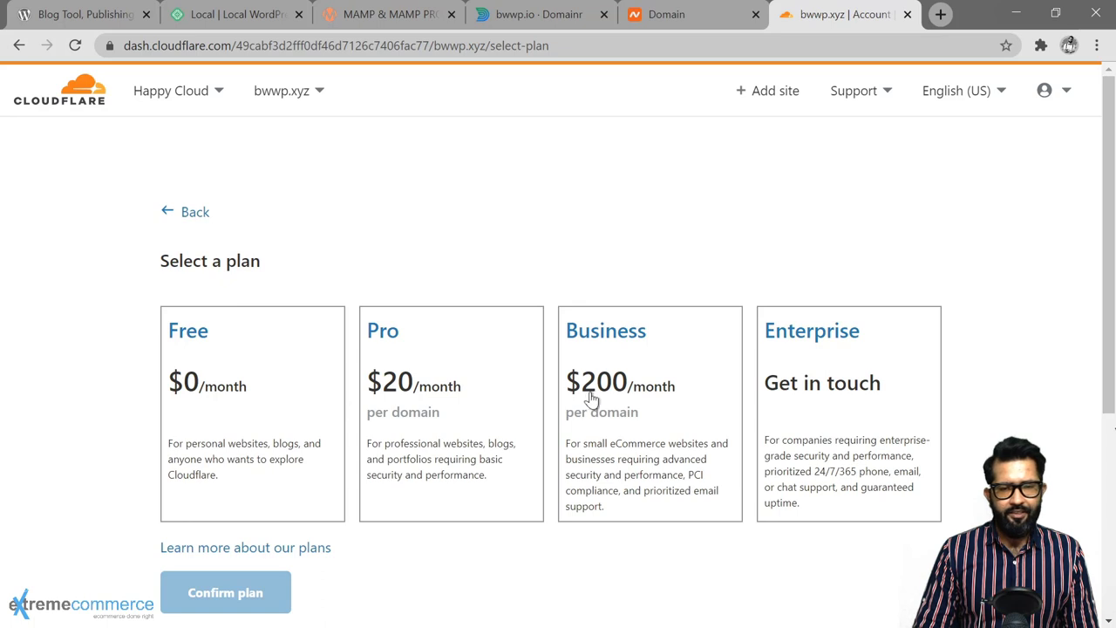
- Confirm the Free plan for bwwp.xyz and continue without adding any DNS records
{"action": "left_click", "coordinate": [254, 422]}
{"action": "left_click", "coordinate": [233, 600]}
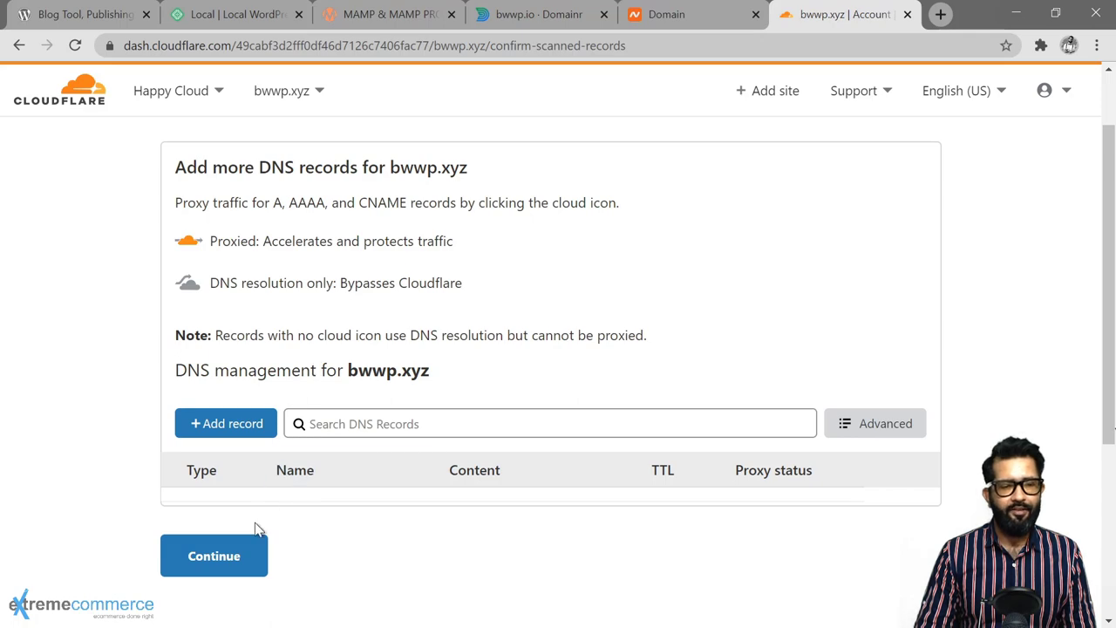
{"action": "left_click", "coordinate": [236, 556]}
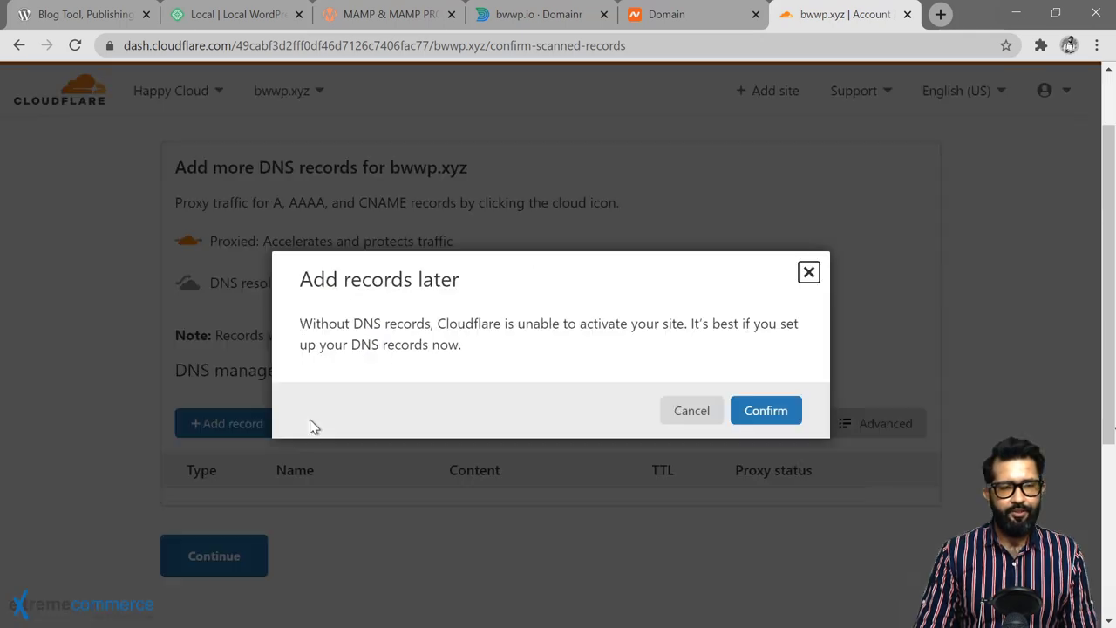
{"action": "left_click", "coordinate": [758, 417]}
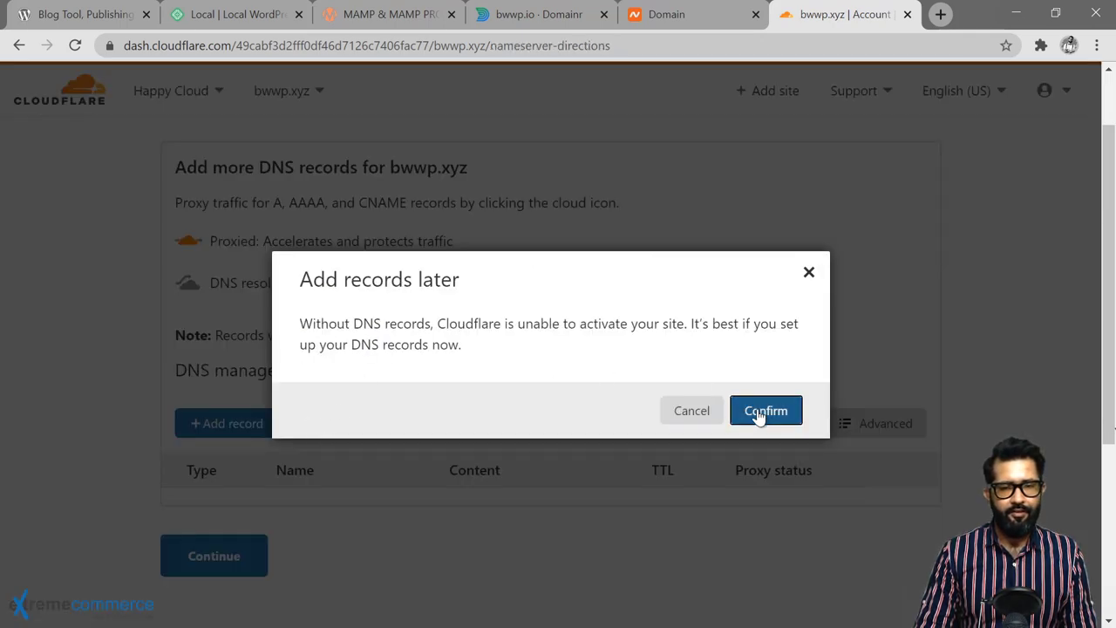
- Copy Cloudflare's first nameserver, hank.ns.cloudflare.com, and enter it as Nameserver 1 of the Custom DNS in Namecheap
{"action": "scroll", "coordinate": [390, 342], "scroll_direction": "down", "scroll_amount": 2}
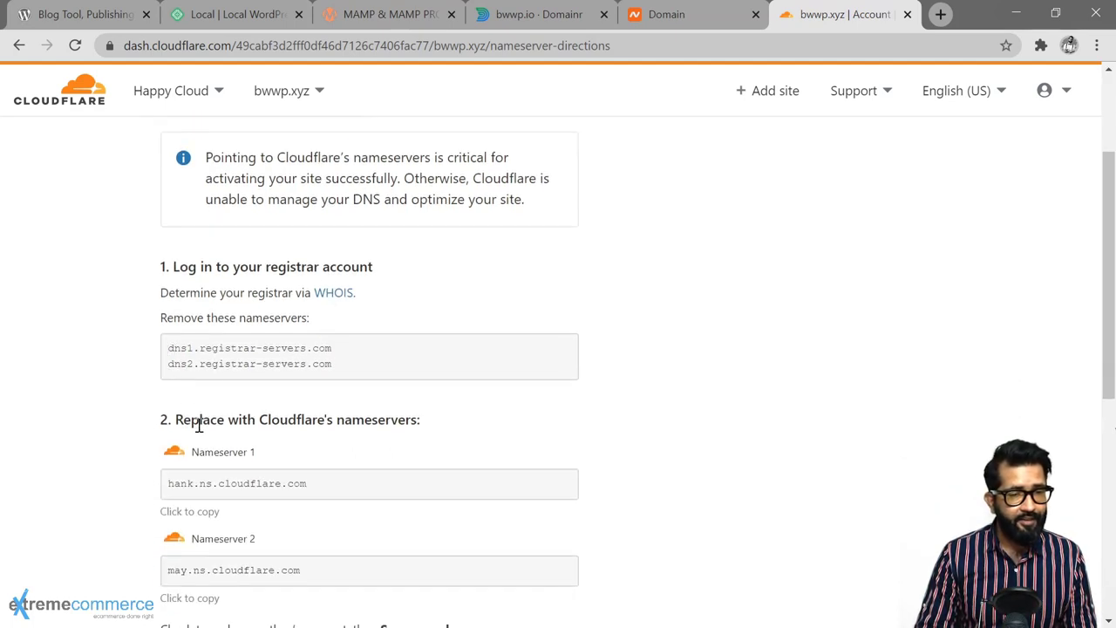
{"action": "scroll", "coordinate": [200, 420], "scroll_direction": "down", "scroll_amount": 2}
{"action": "left_click_drag", "start_coordinate": [166, 308], "coordinate": [302, 309]}
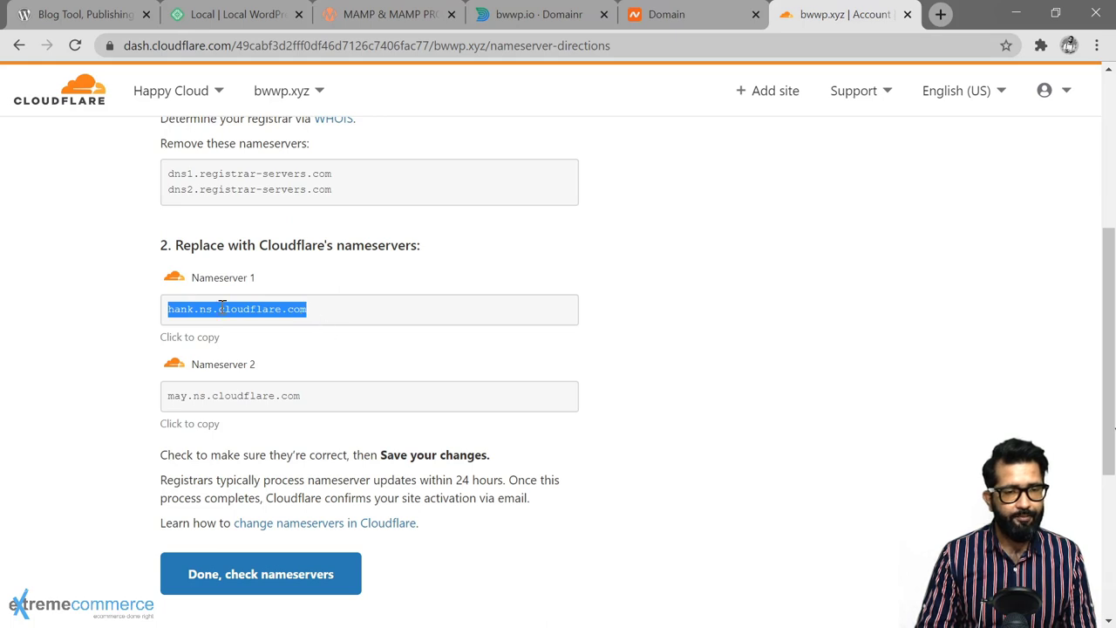
{"action": "left_click", "coordinate": [668, 19]}
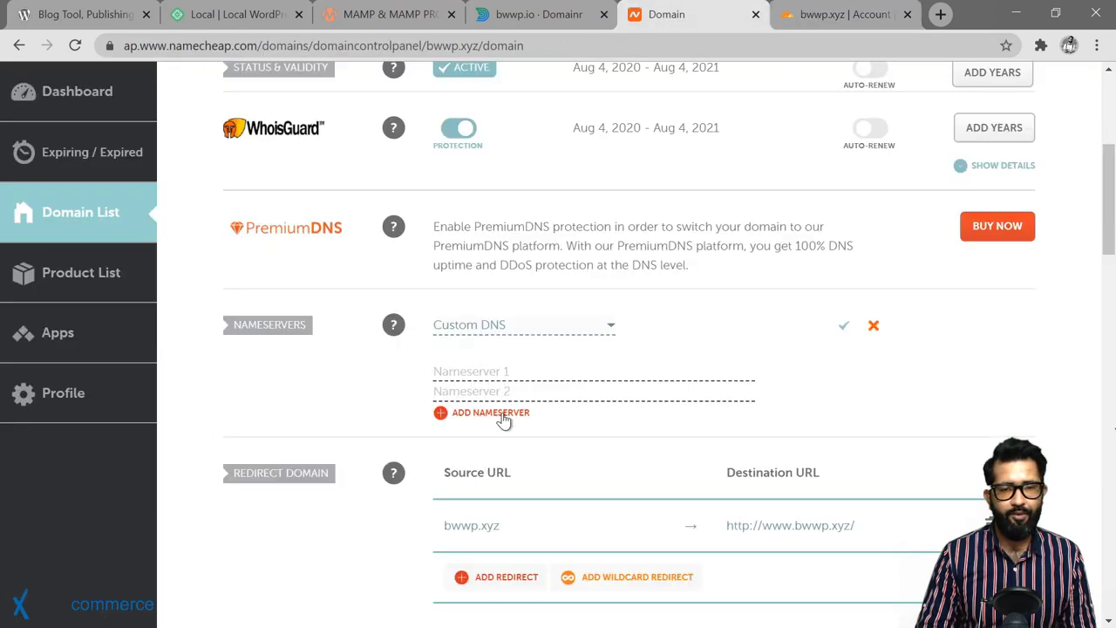
{"action": "left_click", "coordinate": [534, 326]}
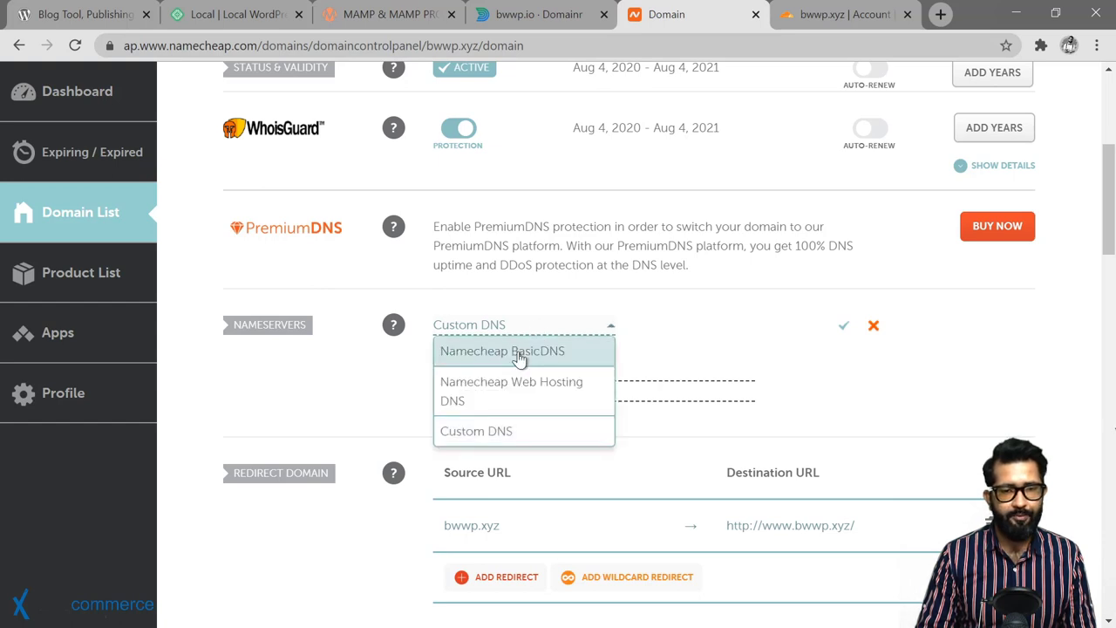
{"action": "left_click", "coordinate": [475, 428]}
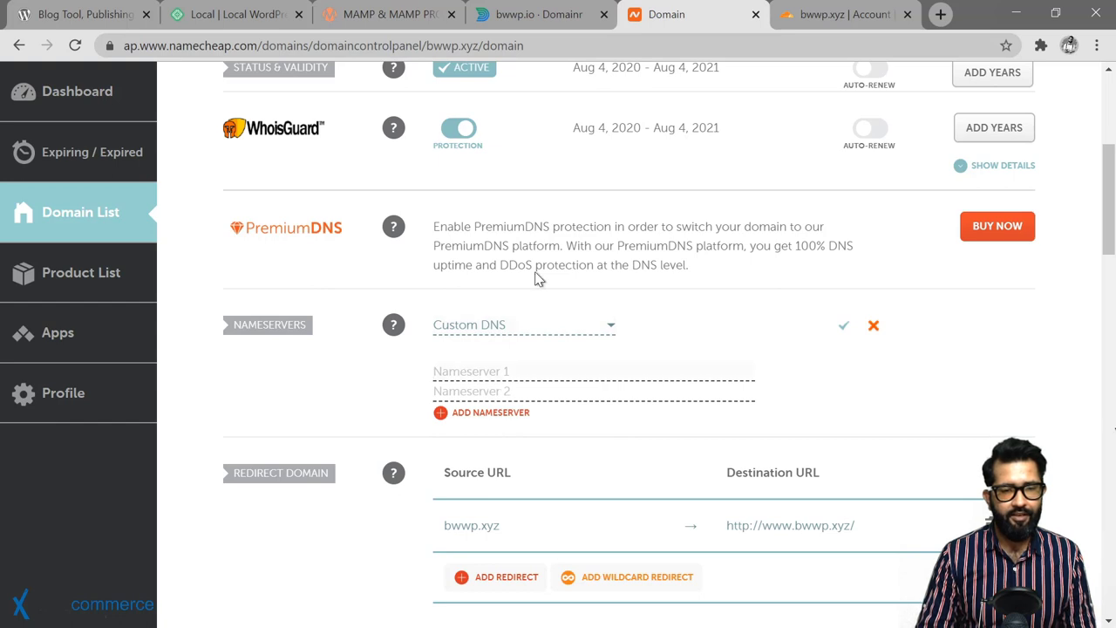
{"action": "type", "text": "hank.ns.cloudflare.com"}
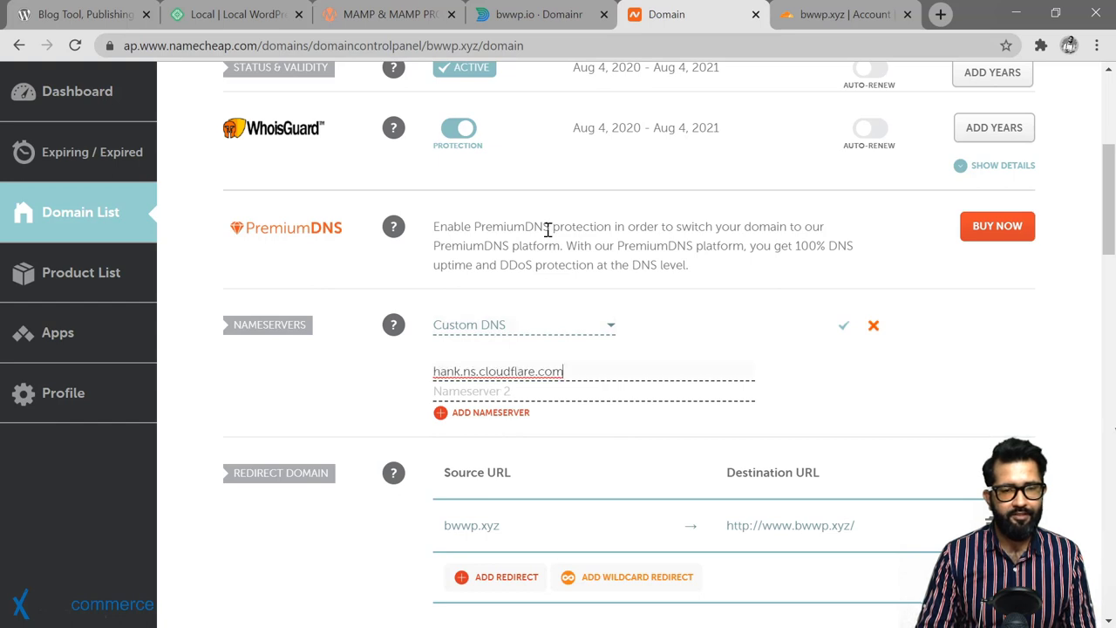
- Copy Cloudflare's second nameserver, may.ns.cloudflare.com, into Nameserver 2 in Namecheap and save the nameserver settings
{"action": "left_click", "coordinate": [820, 14]}
{"action": "left_click_drag", "start_coordinate": [173, 398], "coordinate": [298, 401]}
{"action": "key", "text": "ctrl+c"}
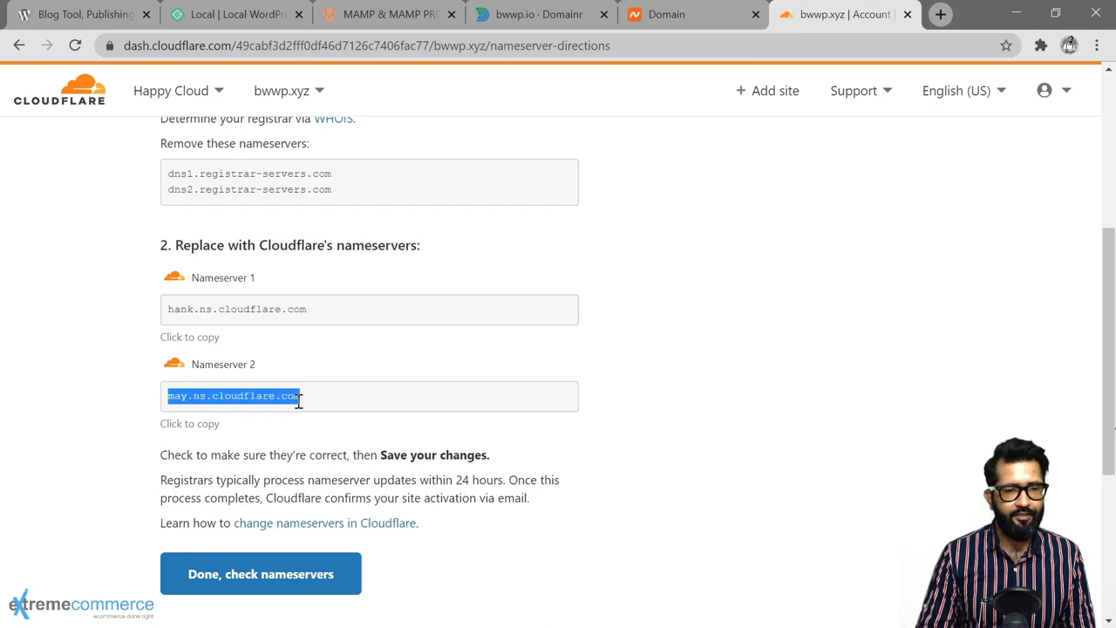
{"action": "left_click", "coordinate": [671, 14]}
{"action": "left_click", "coordinate": [454, 399]}
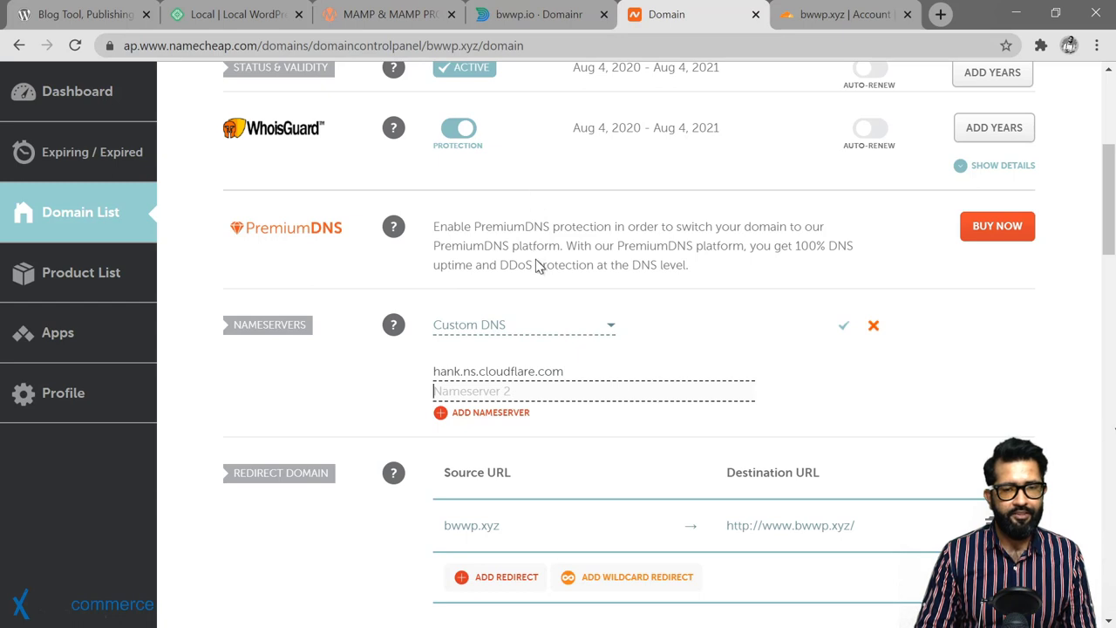
{"action": "key", "text": "ctrl+v"}
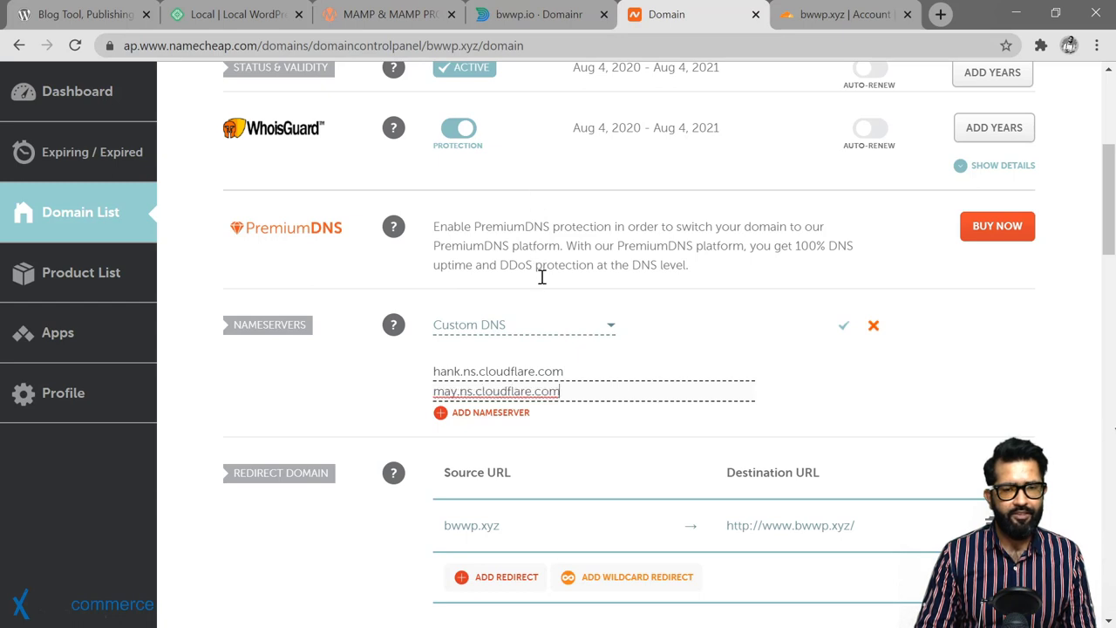
{"action": "left_click", "coordinate": [843, 328]}
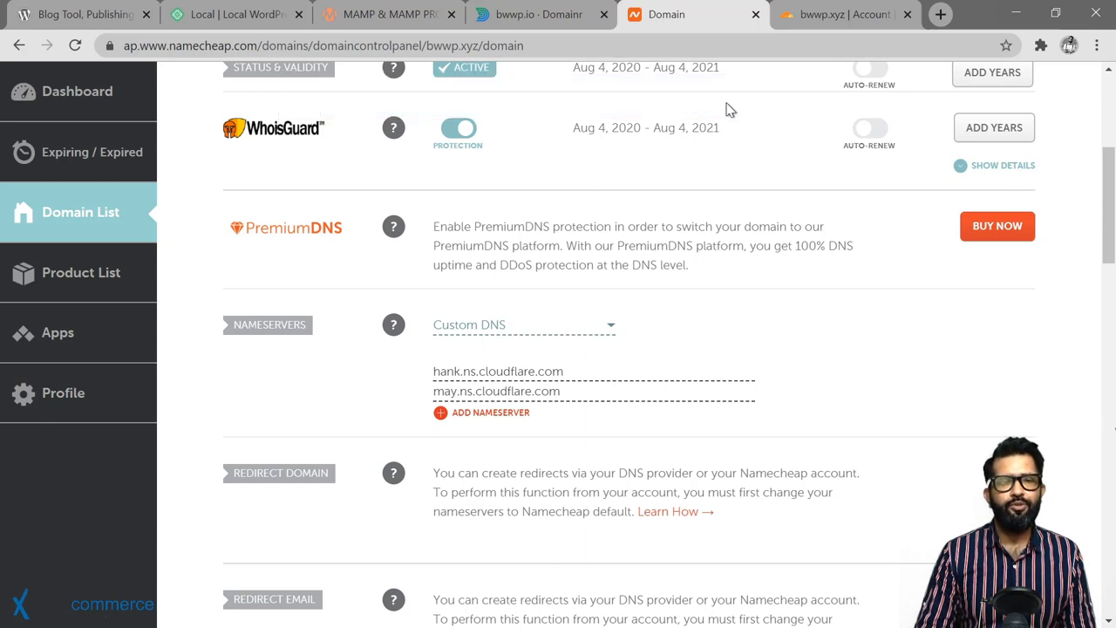
- Return to Cloudflare and have it check the nameservers of bwwp.xyz
{"action": "left_click", "coordinate": [830, 21]}
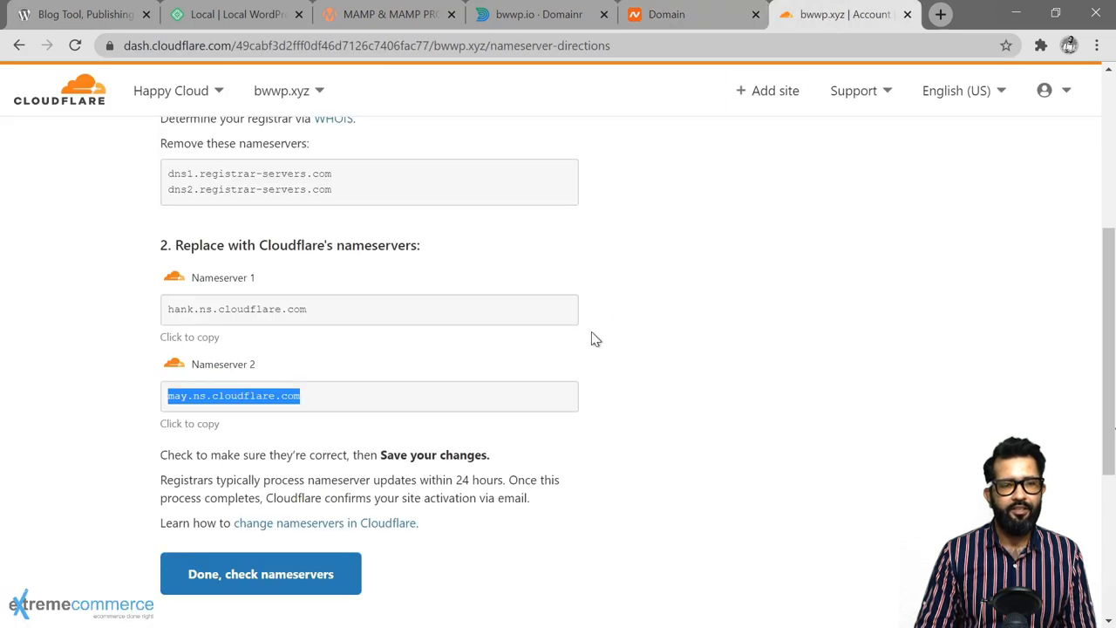
{"action": "scroll", "coordinate": [593, 339], "scroll_direction": "down", "scroll_amount": 2}
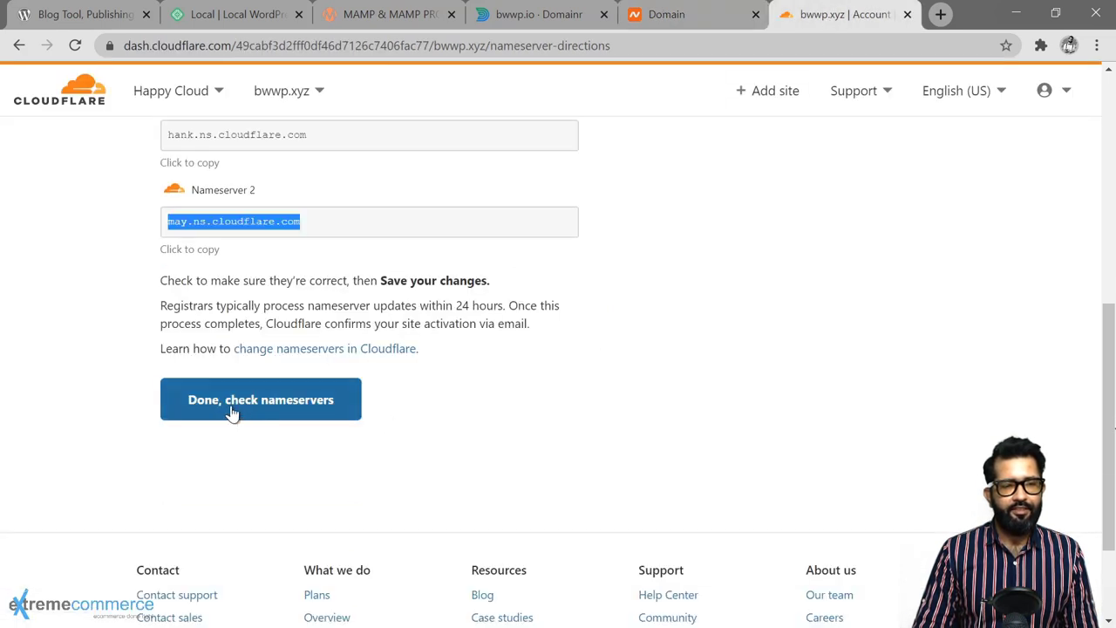
{"action": "left_click", "coordinate": [248, 405]}
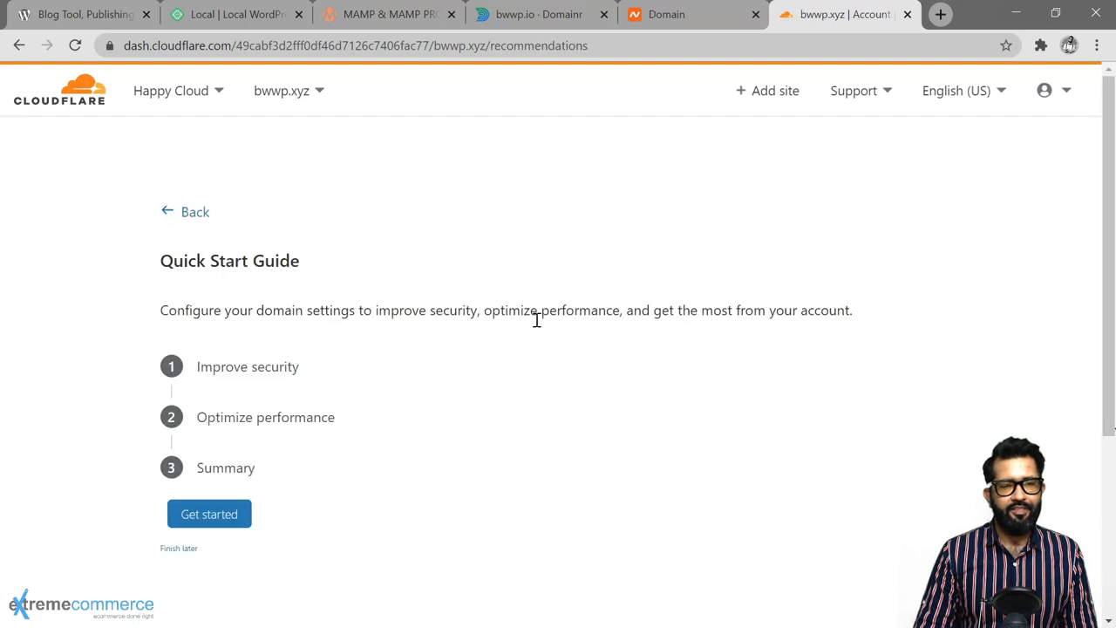
- Start the Quick Start Guide for bwwp.xyz and save Full as the SSL/TLS encryption mode
{"action": "scroll", "coordinate": [327, 429], "scroll_direction": "down", "scroll_amount": 2}
{"action": "scroll", "coordinate": [327, 429], "scroll_direction": "up", "scroll_amount": 3}
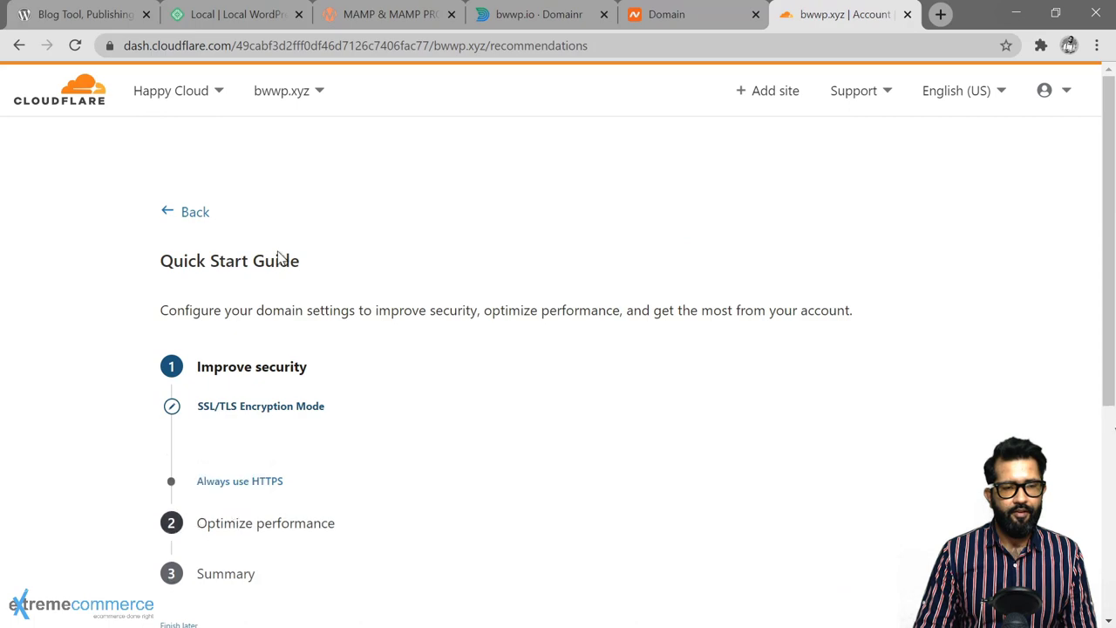
{"action": "scroll", "coordinate": [340, 331], "scroll_direction": "down", "scroll_amount": 3}
{"action": "scroll", "coordinate": [346, 329], "scroll_direction": "down", "scroll_amount": 3}
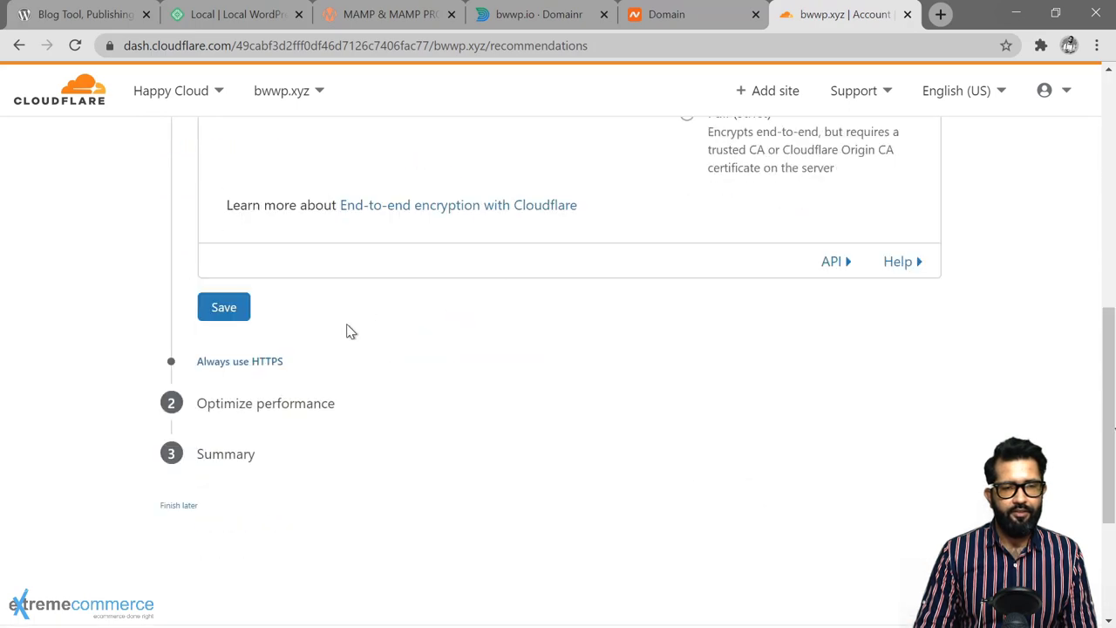
{"action": "scroll", "coordinate": [346, 328], "scroll_direction": "up", "scroll_amount": 4}
{"action": "scroll", "coordinate": [573, 259], "scroll_direction": "down", "scroll_amount": 1}
{"action": "scroll", "coordinate": [573, 259], "scroll_direction": "up", "scroll_amount": 1}
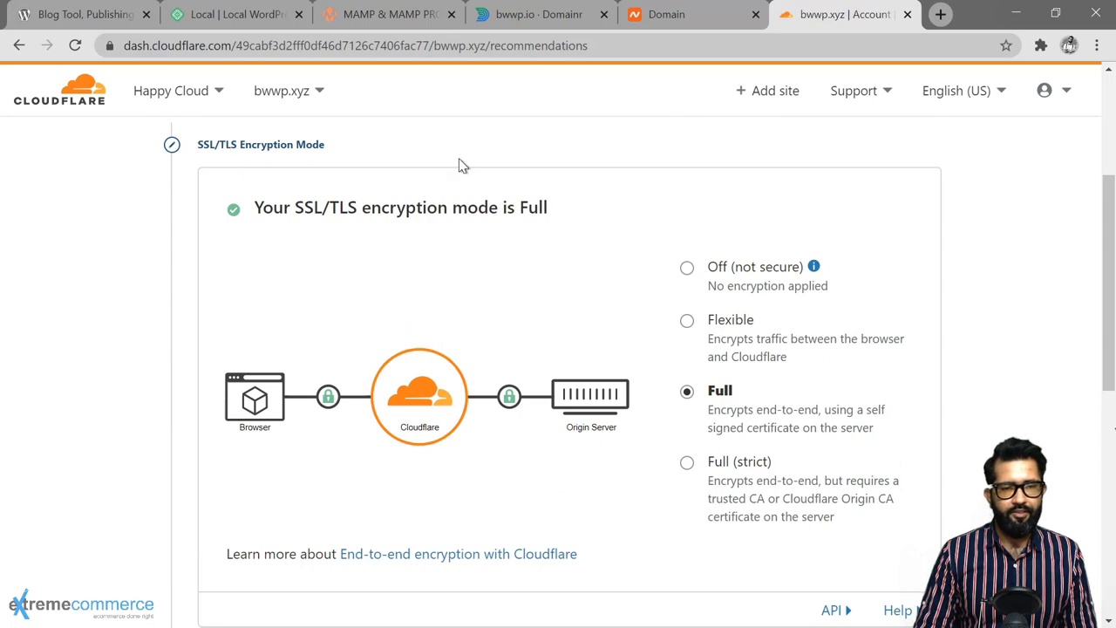
{"action": "scroll", "coordinate": [656, 343], "scroll_direction": "down", "scroll_amount": 1}
{"action": "scroll", "coordinate": [656, 341], "scroll_direction": "down", "scroll_amount": 3}
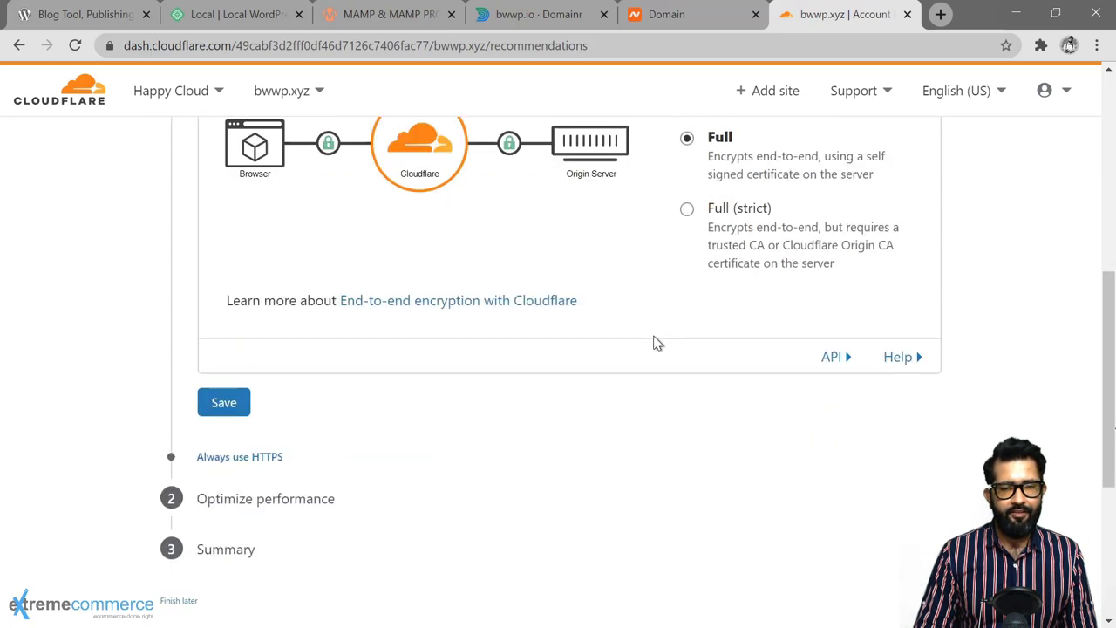
{"action": "scroll", "coordinate": [667, 278], "scroll_direction": "up", "scroll_amount": 3}
{"action": "scroll", "coordinate": [610, 330], "scroll_direction": "down", "scroll_amount": 3}
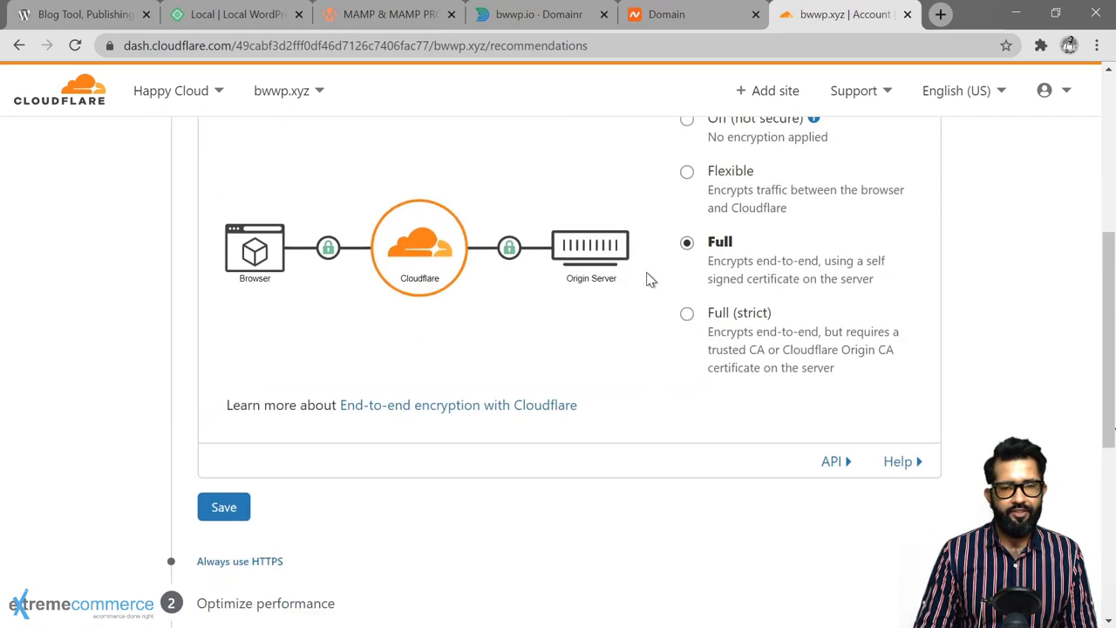
{"action": "left_click", "coordinate": [223, 315]}
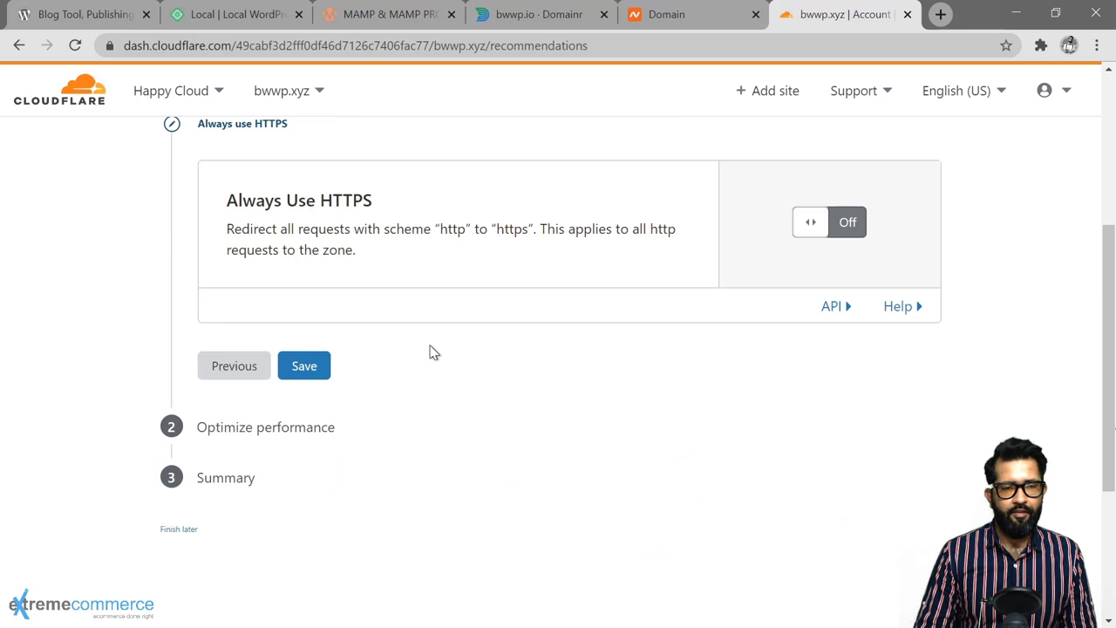
- Save the remaining guide settings with Always Use HTTPS off, no Auto Minify options and Brotli on, and finish the guide
{"action": "scroll", "coordinate": [429, 347], "scroll_direction": "up", "scroll_amount": 1}
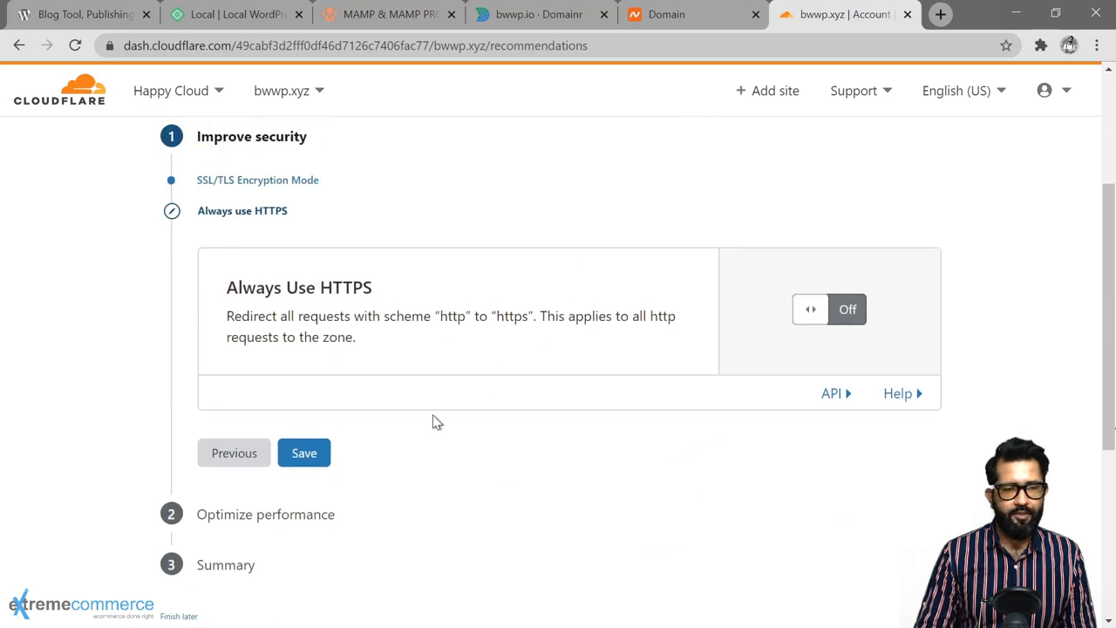
{"action": "left_click", "coordinate": [307, 457]}
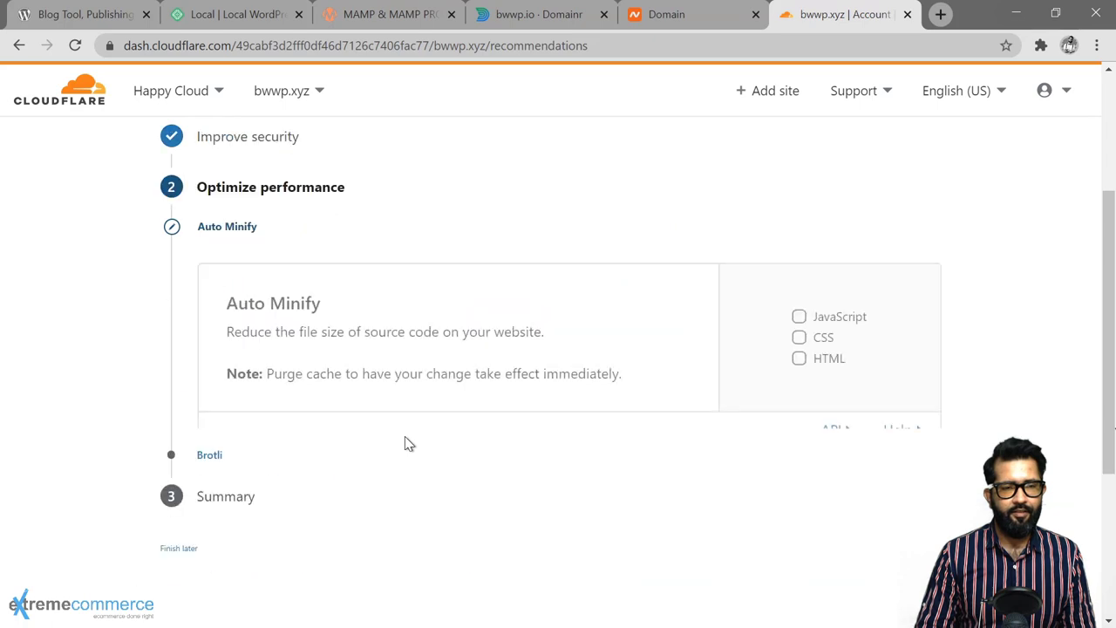
{"action": "scroll", "coordinate": [393, 441], "scroll_direction": "down", "scroll_amount": 1}
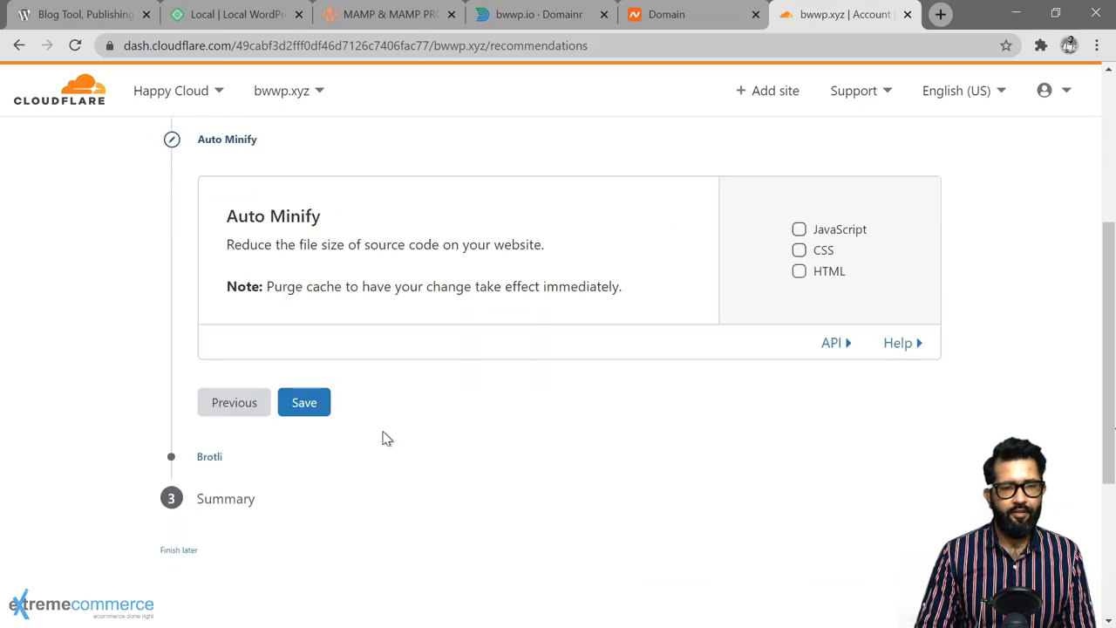
{"action": "left_click", "coordinate": [311, 410]}
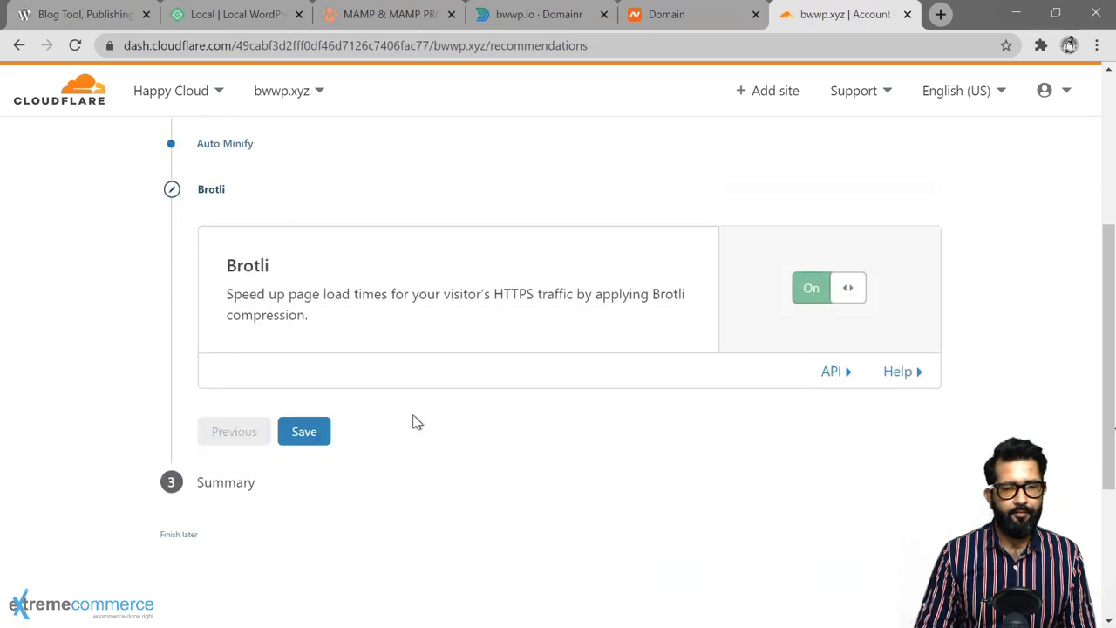
{"action": "left_click", "coordinate": [310, 419]}
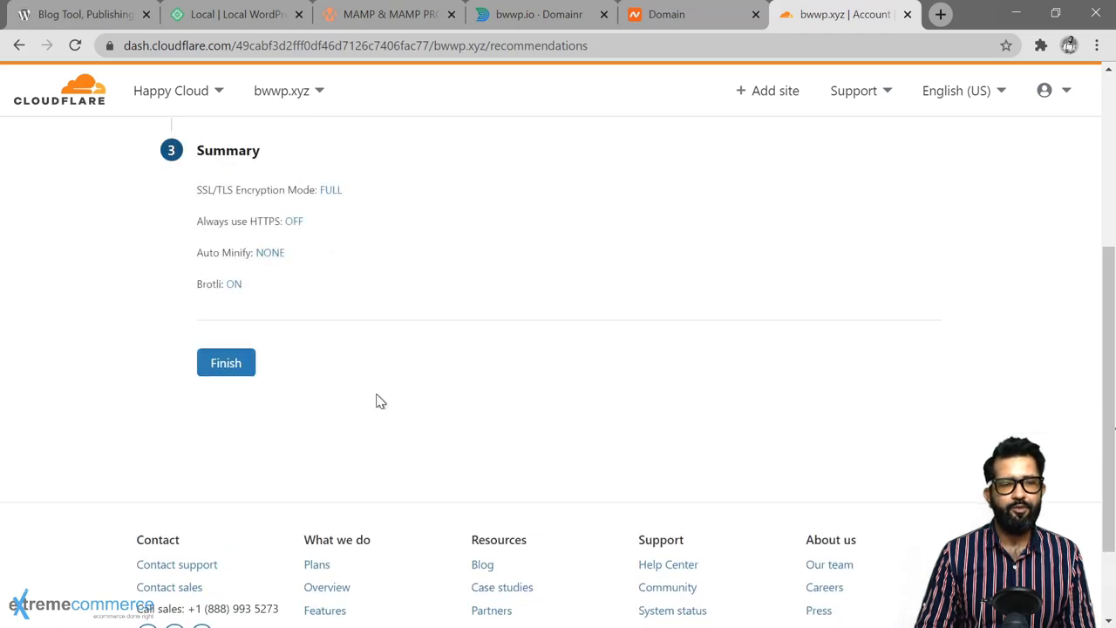
{"action": "left_click", "coordinate": [242, 361]}
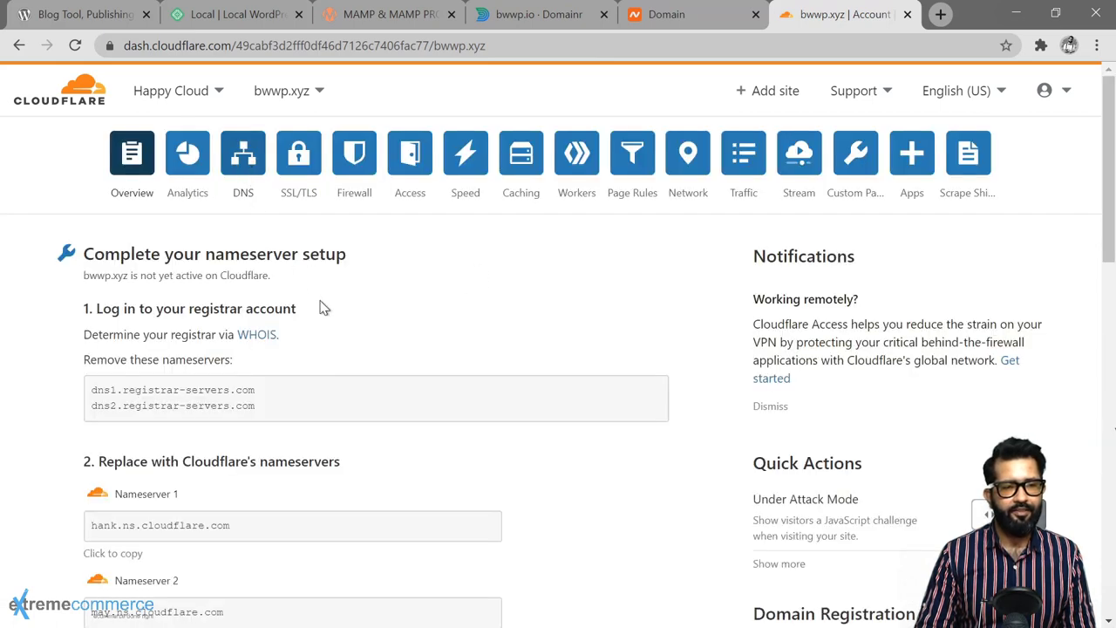
- Request an immediate re-check of the nameservers for bwwp.xyz from its overview page
{"action": "scroll", "coordinate": [384, 296], "scroll_direction": "down", "scroll_amount": 1}
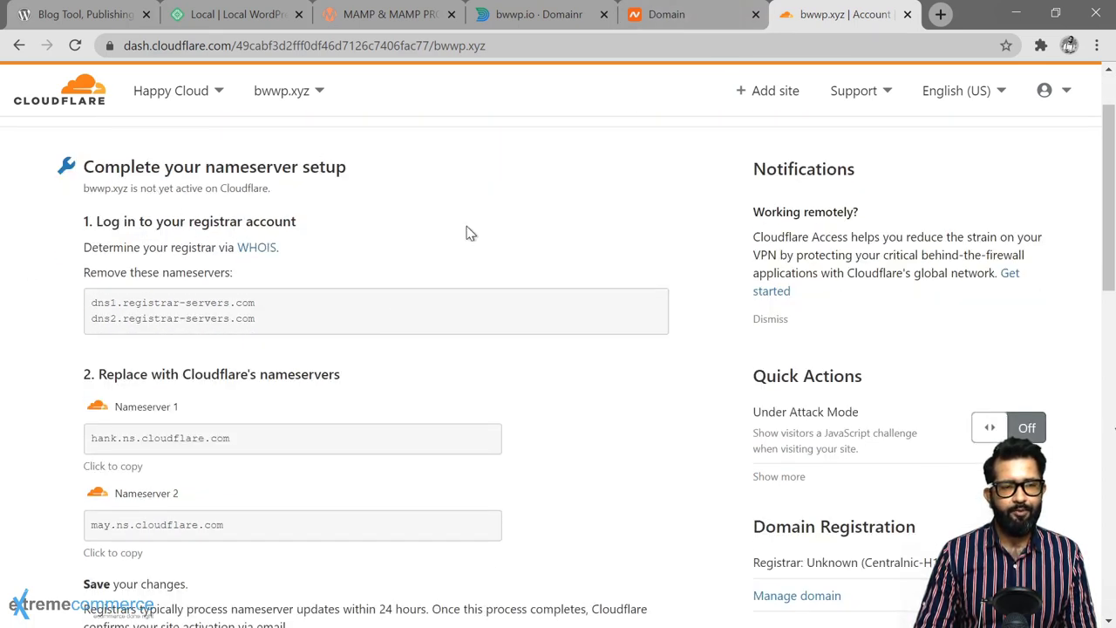
{"action": "scroll", "coordinate": [466, 233], "scroll_direction": "down", "scroll_amount": 2}
{"action": "scroll", "coordinate": [467, 232], "scroll_direction": "down", "scroll_amount": 4}
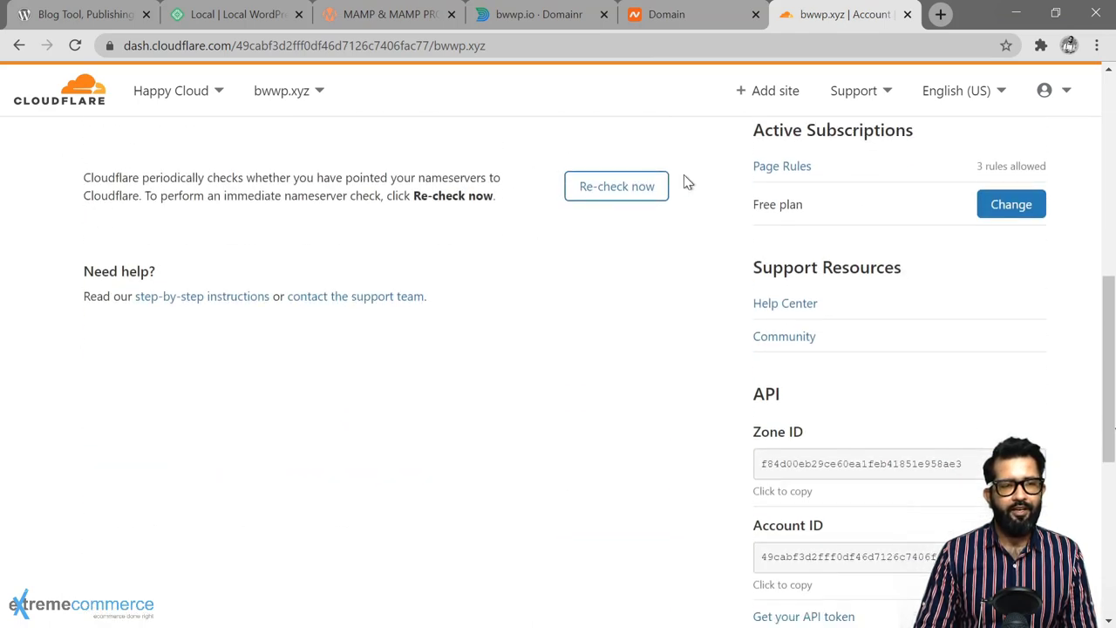
{"action": "left_click", "coordinate": [616, 197]}
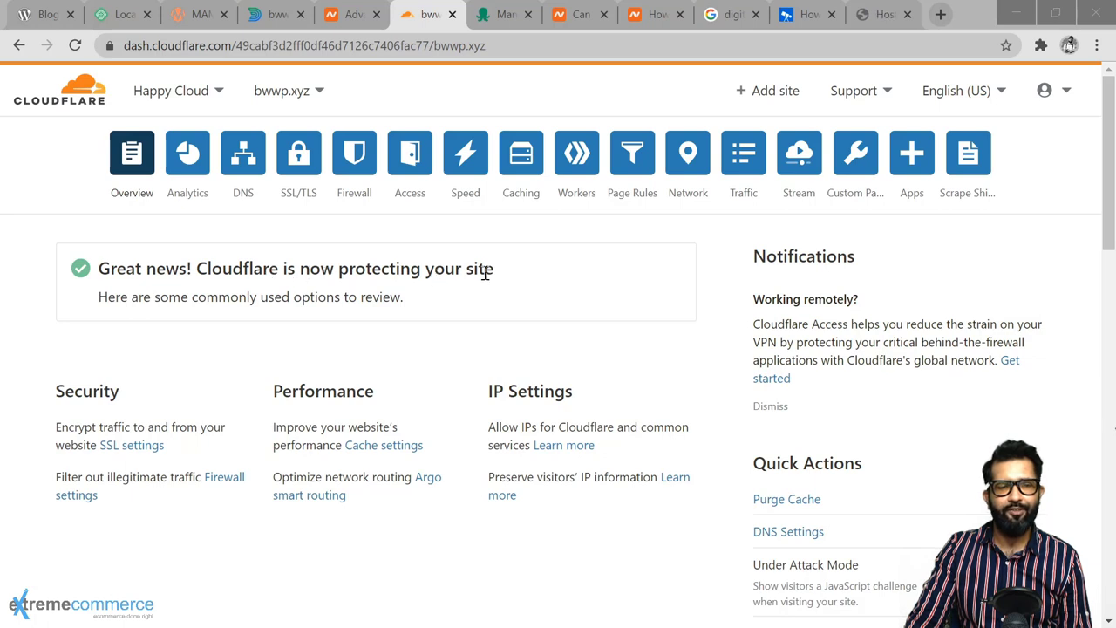
- Open the DNS settings of bwwp.xyz and go to its DNS record management
{"action": "left_click", "coordinate": [247, 157]}
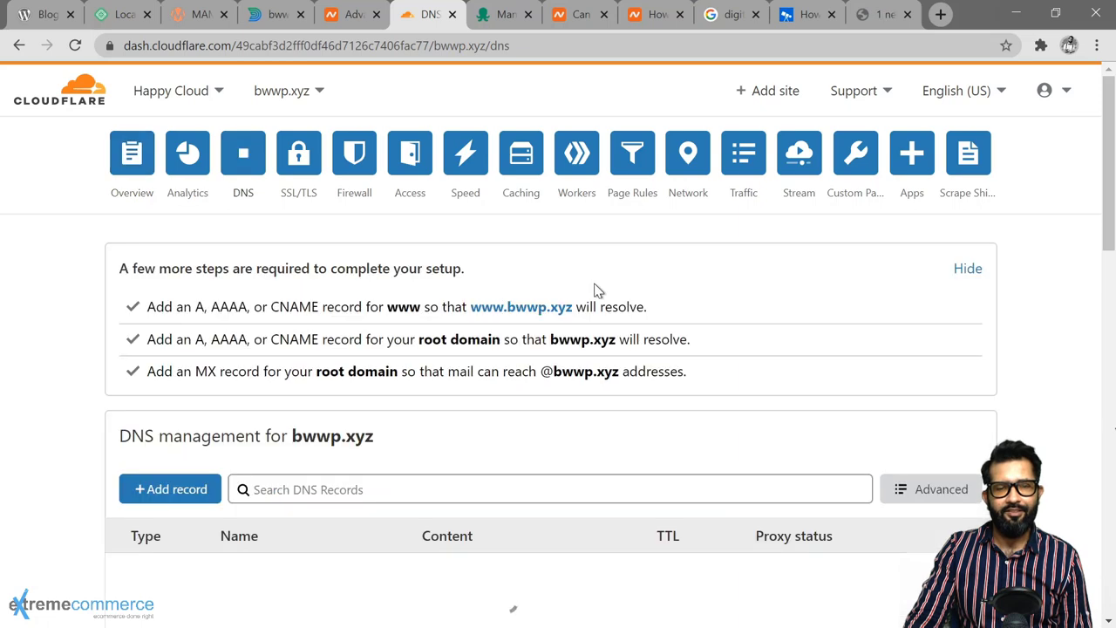
{"action": "scroll", "coordinate": [488, 388], "scroll_direction": "down", "scroll_amount": 3}
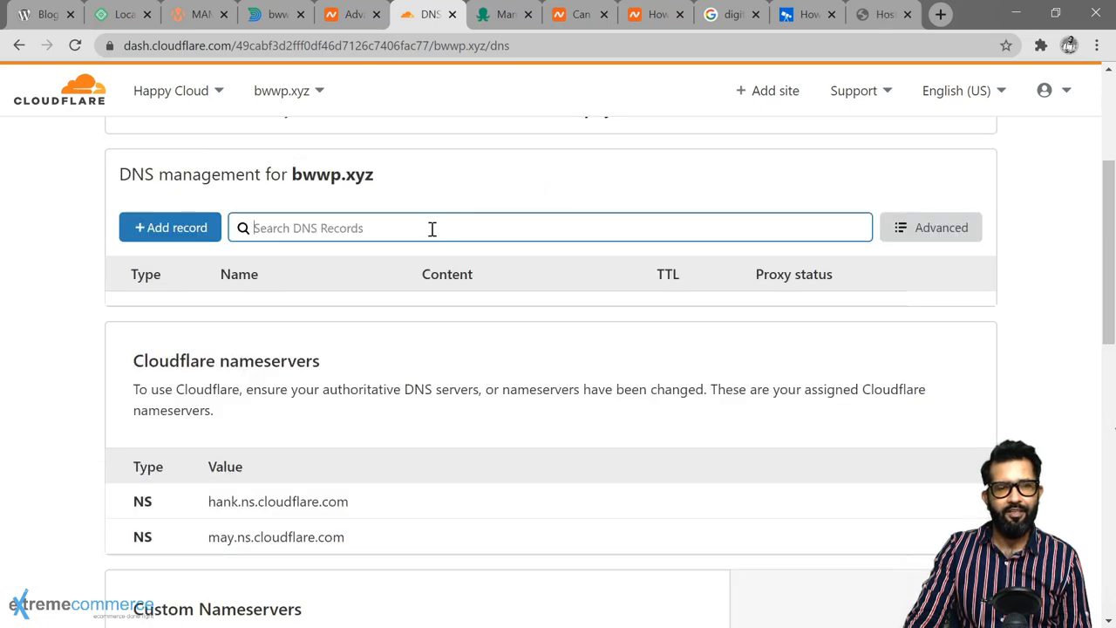